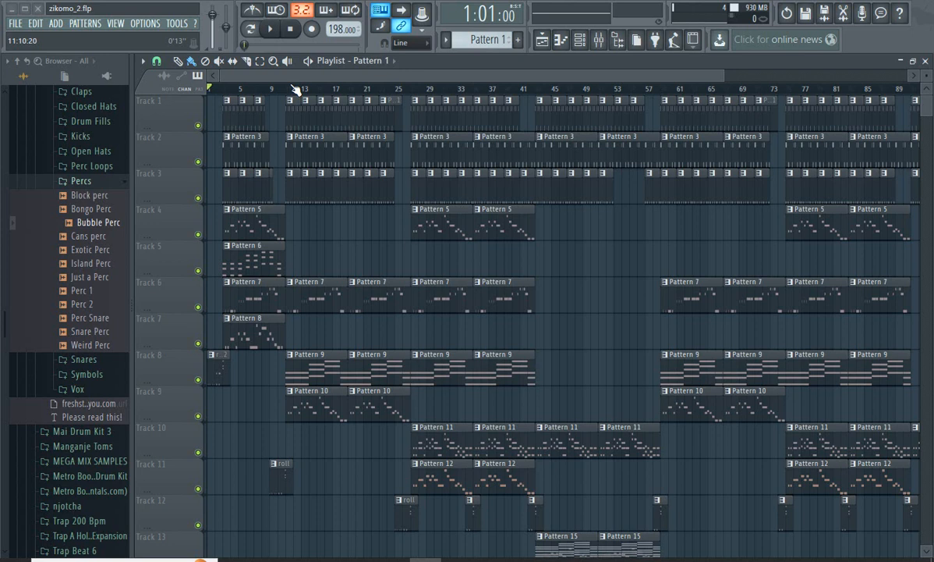
Open Pattern 1 from bar 3 of the playlist in the piano roll and bring up the channel rack.
left_click_drag(724, 75, 347, 93)
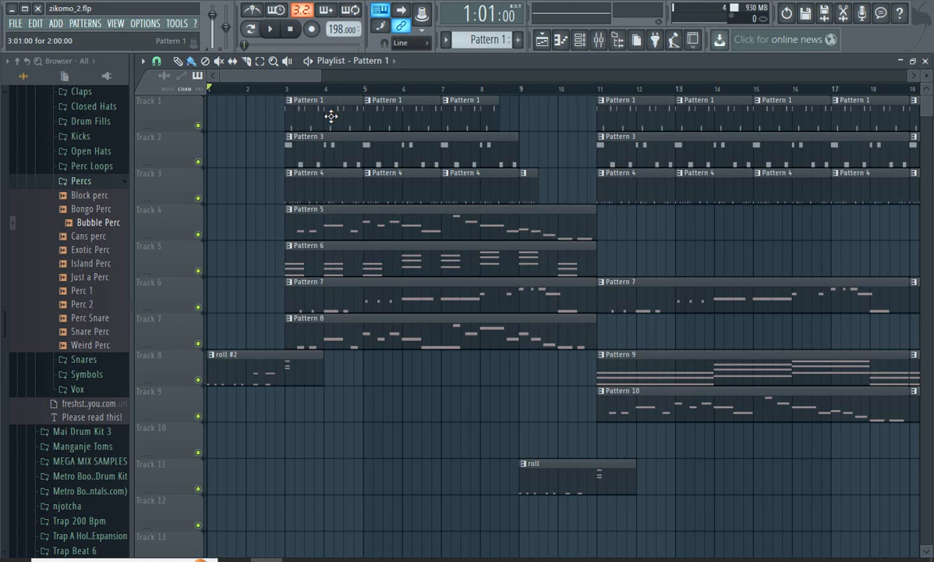
double_click(330, 116)
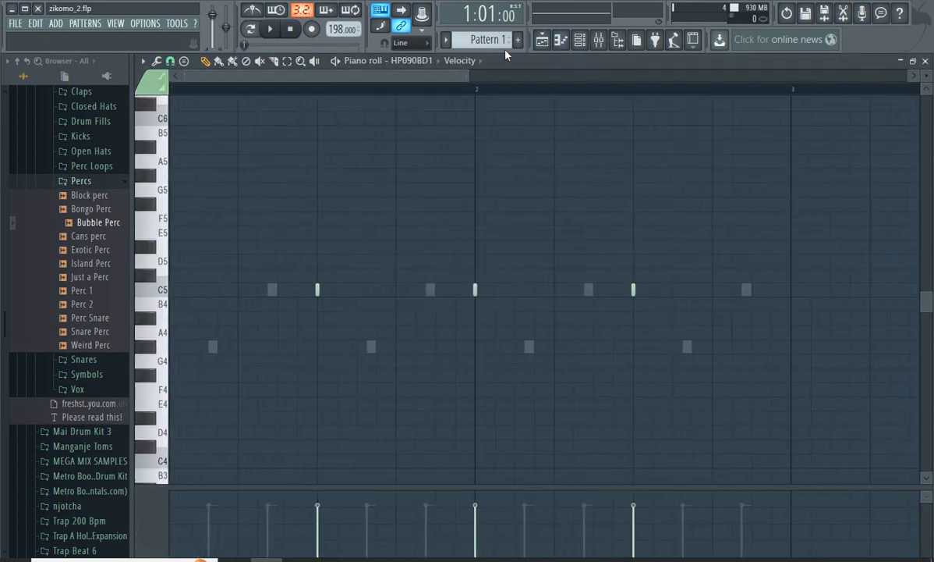
left_click(588, 48)
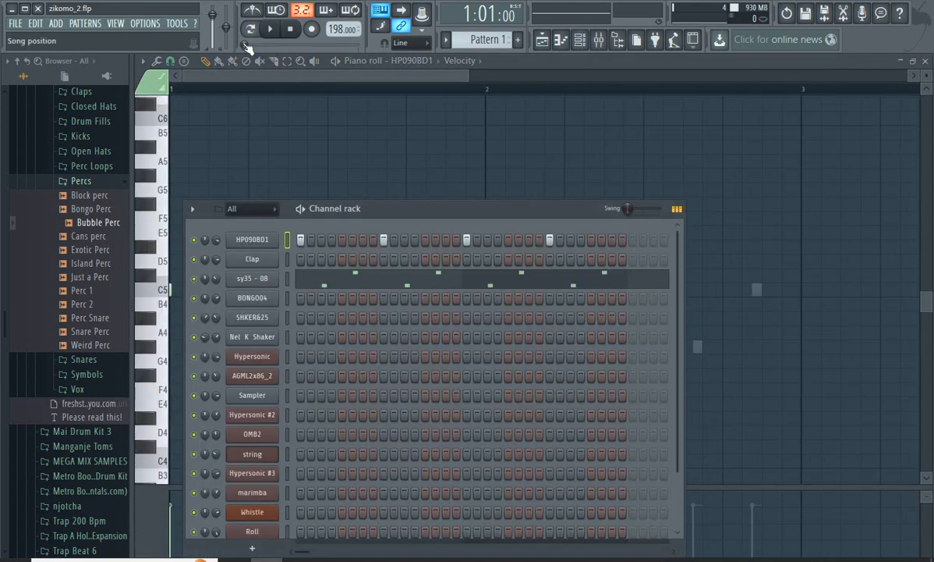
Play Pattern 1 with the sy35 - 08 channel muted and view the HP090BD1 kick sample's settings.
key("space")
key("space")
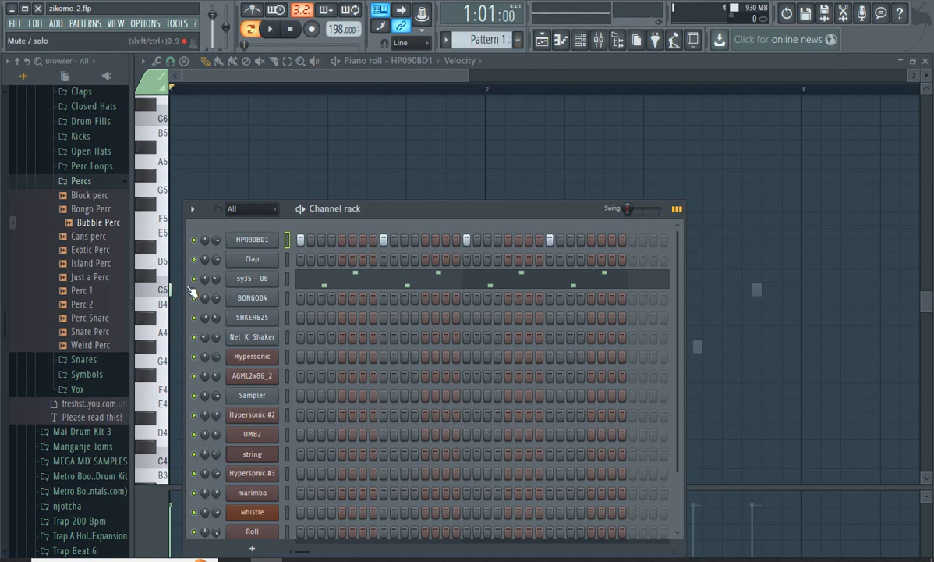
key("space")
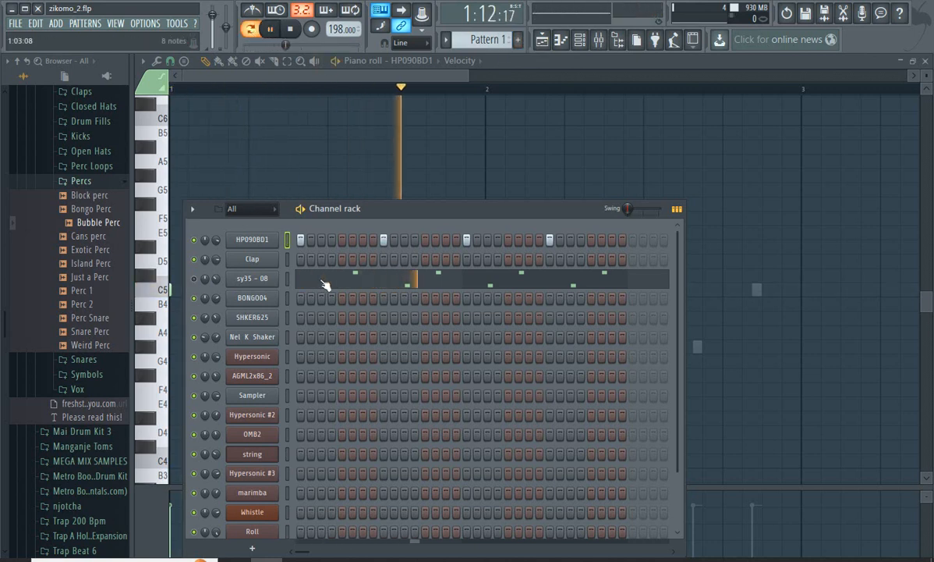
left_click(249, 242)
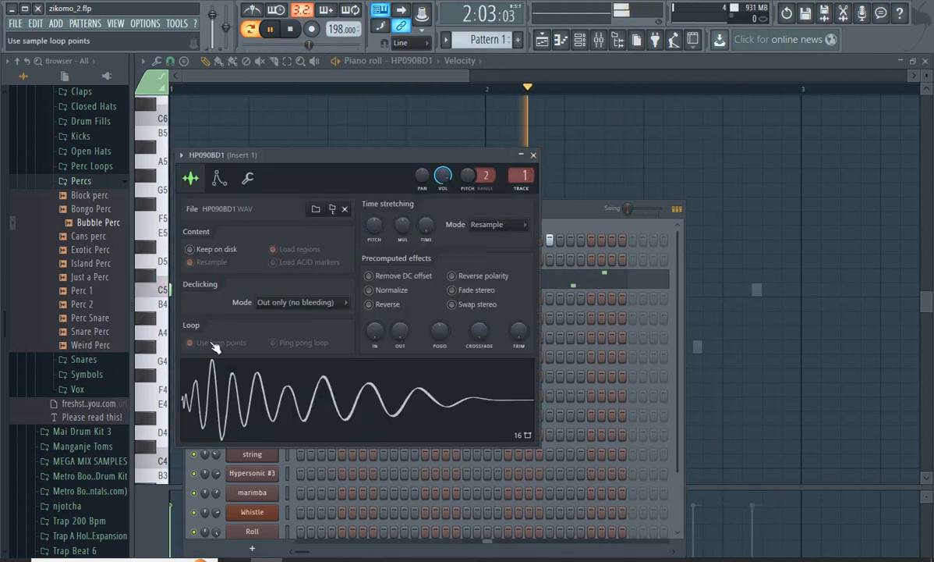
left_click(534, 154)
key("space")
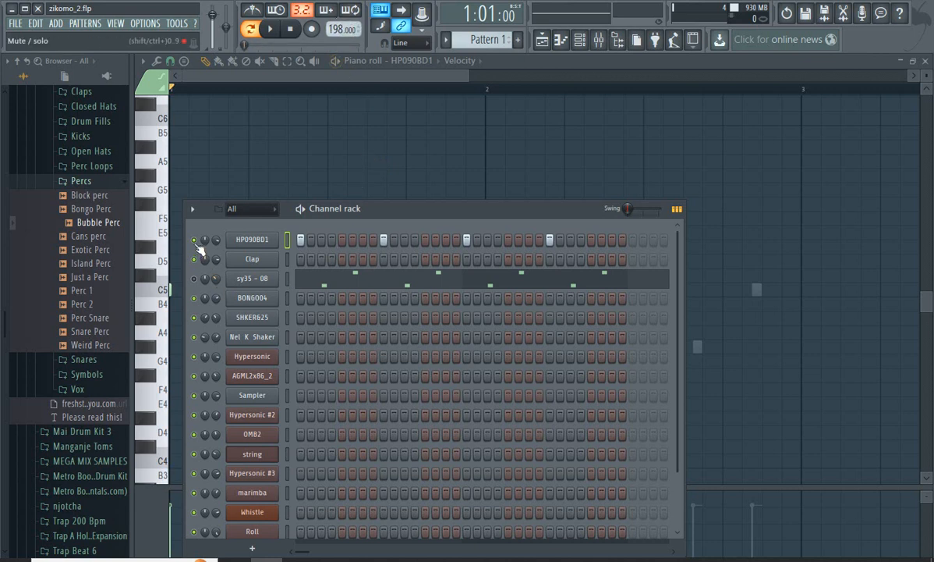
Mute the HP090BD1 channel, unmute sy35 - 08 and view the sy35 - 08 sample's settings.
left_click(252, 282)
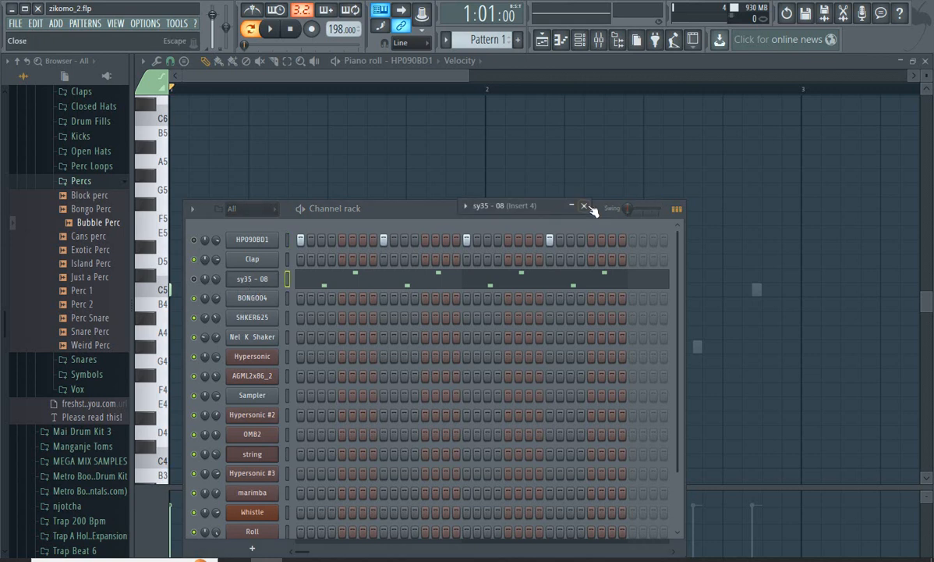
left_click(194, 279)
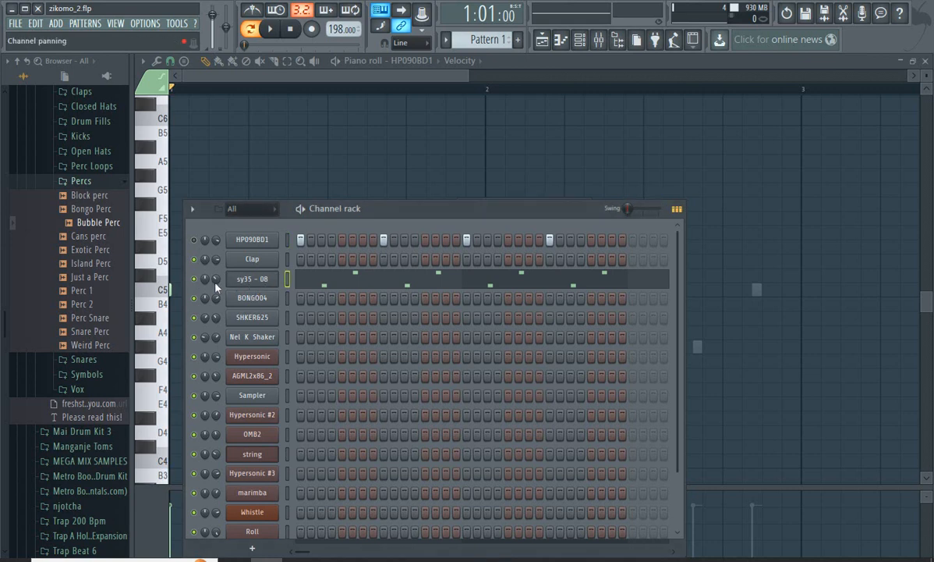
left_click(259, 284)
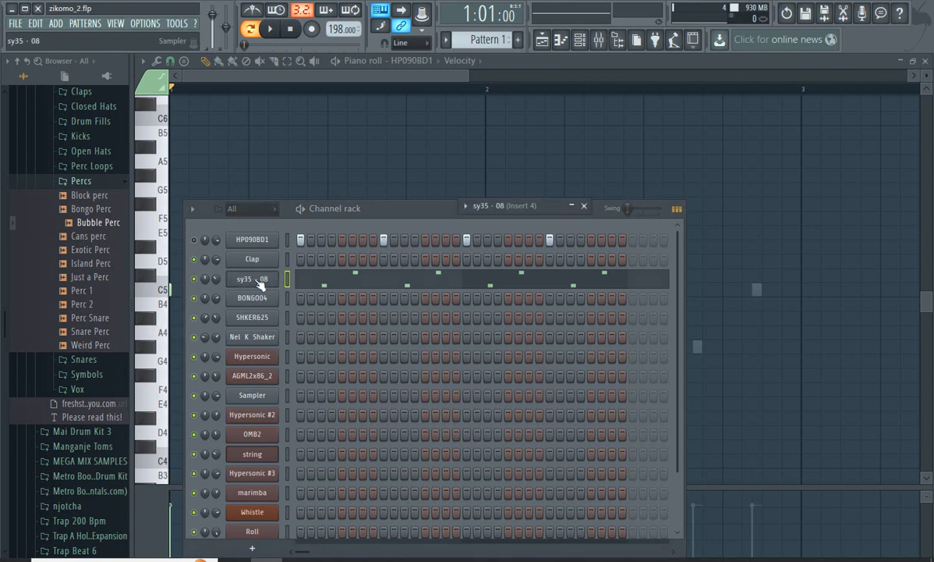
left_click(573, 206)
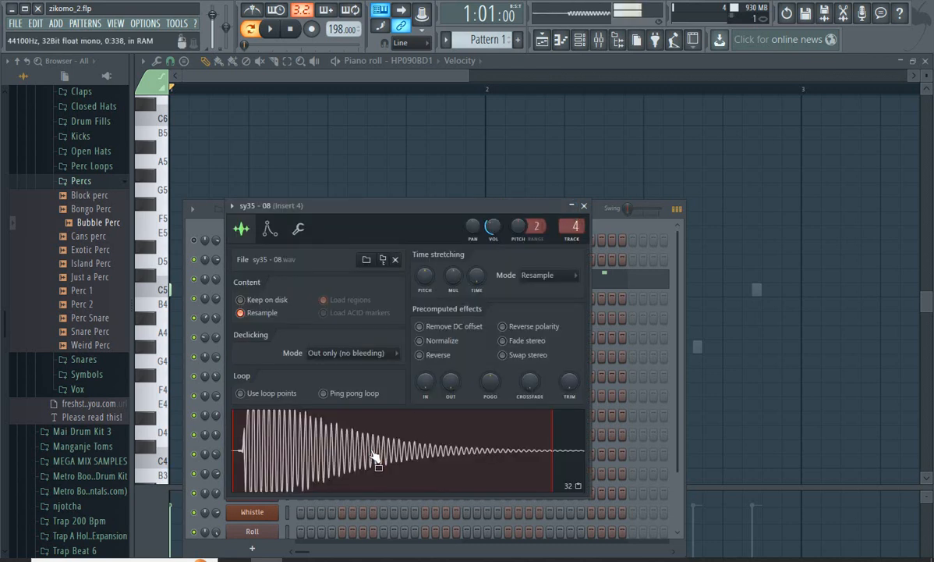
left_click(587, 206)
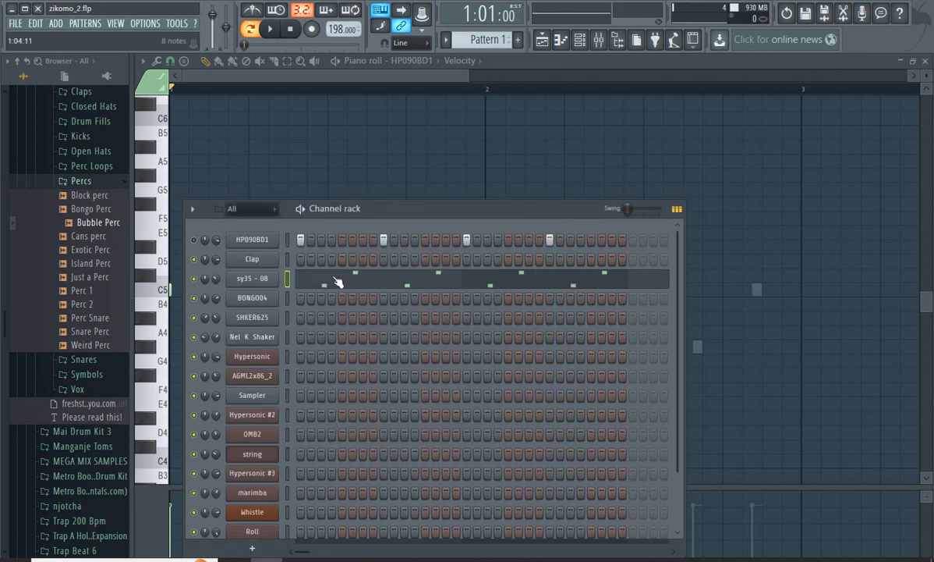
Play the sy35 - 08 notes of Pattern 1 in the piano roll, and replay the pattern with HP090BD1 unmuted.
left_click(334, 282)
key("space")
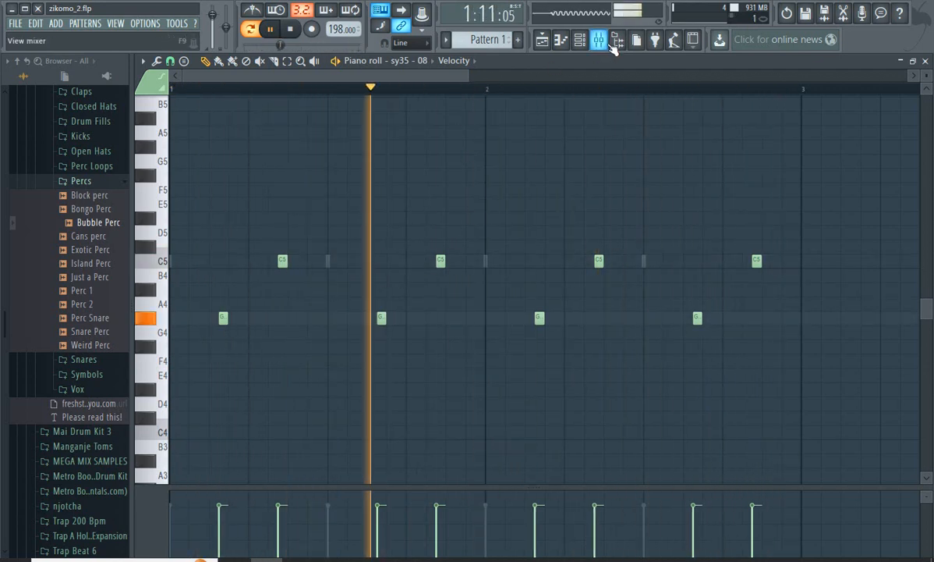
left_click(580, 39)
key("space")
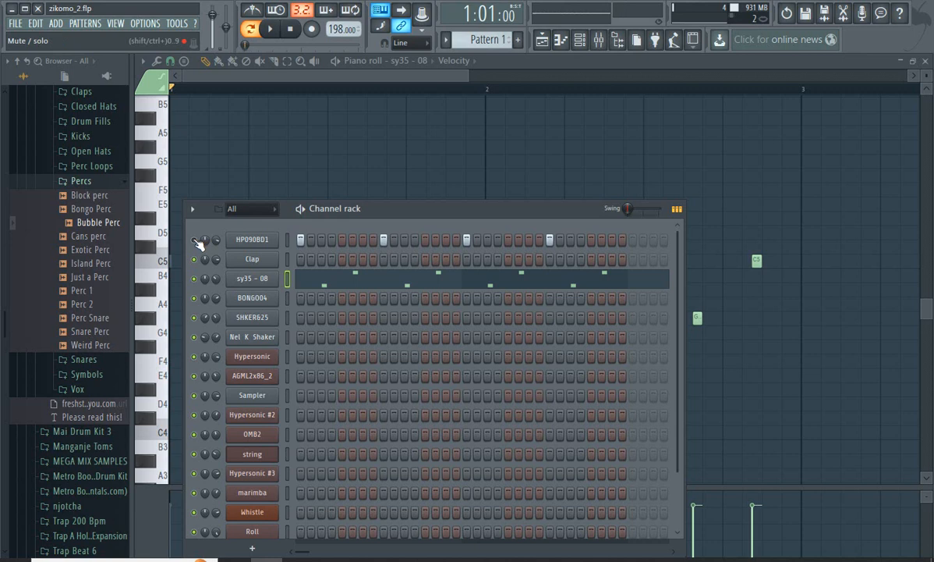
key("space")
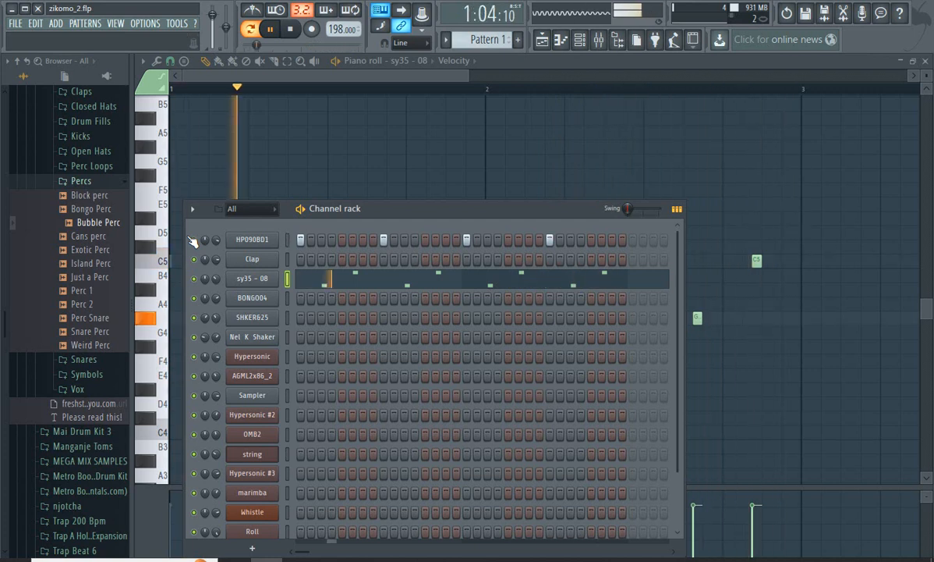
key("space")
Switch to Pattern 2, mute HP090BD1 and play the sy35 - 08 notes in the piano roll.
scroll(474, 41, "down", 1)
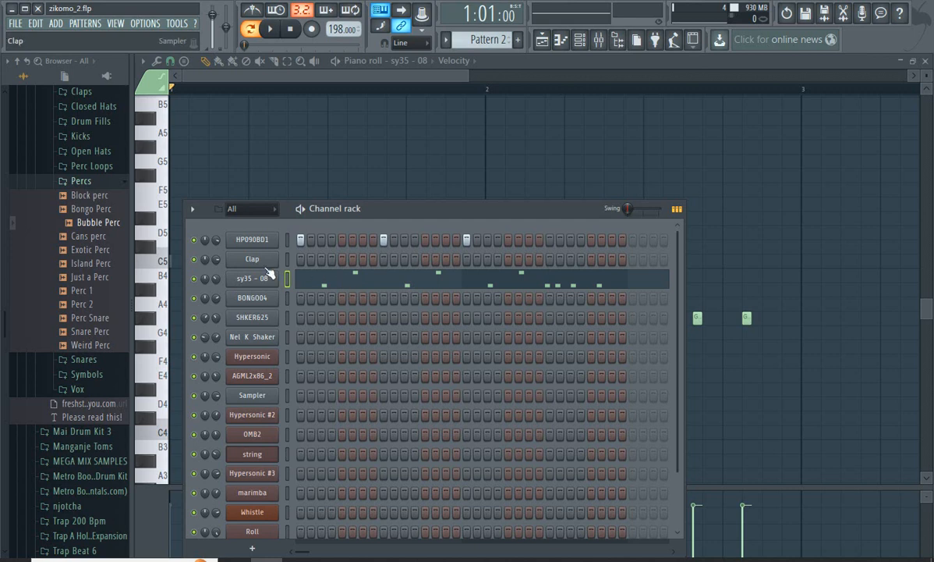
left_click(320, 283)
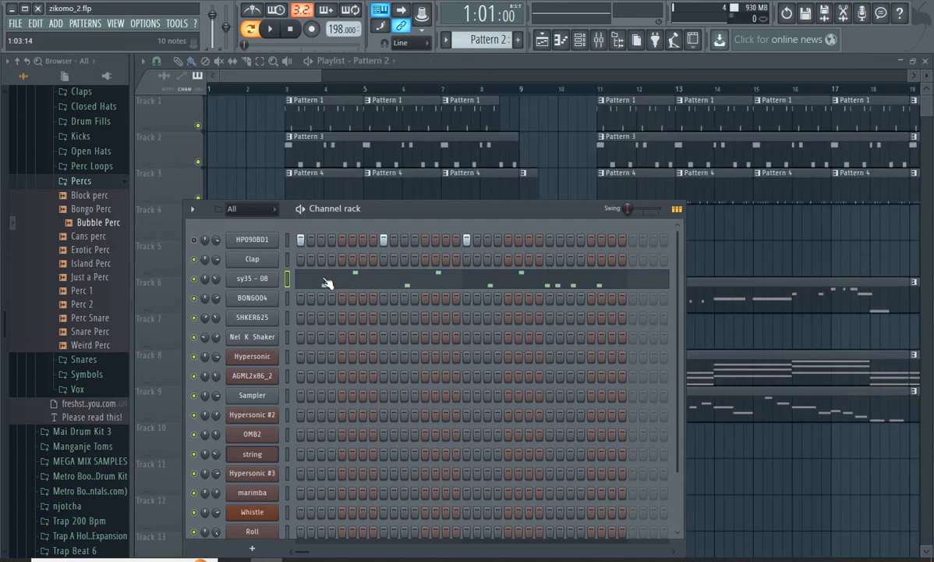
scroll(354, 278, "down", 1)
scroll(363, 271, "down", 5, "ctrl")
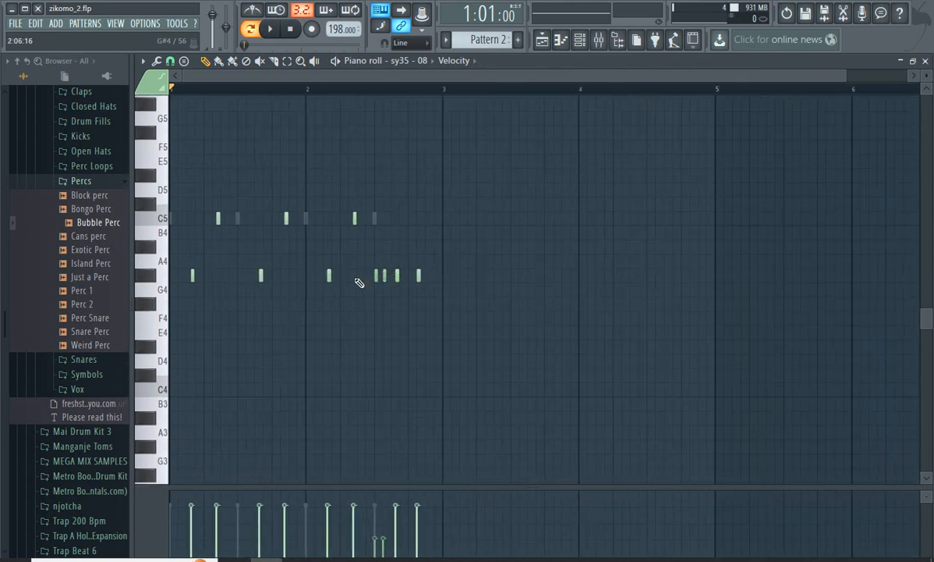
key("space")
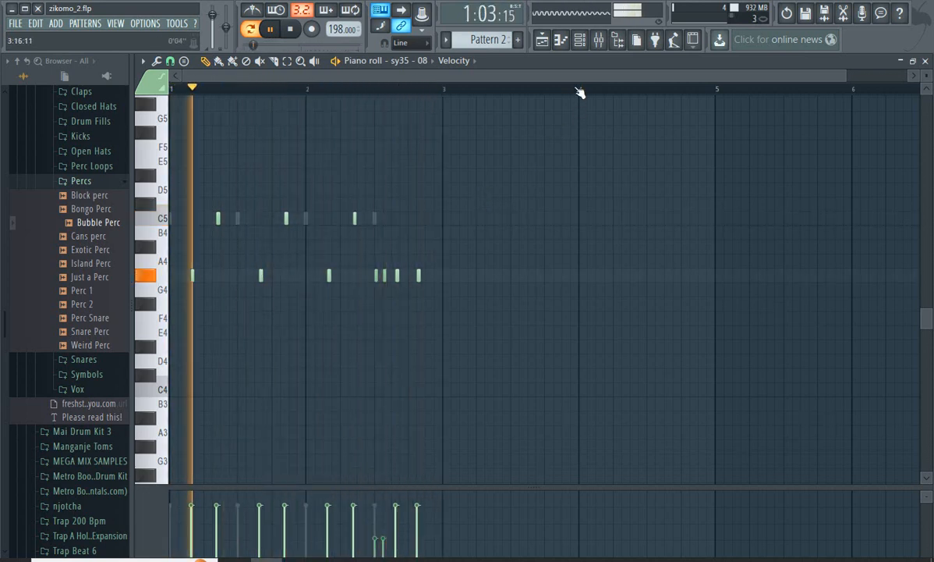
key("space")
Switch to Pattern 3 and play the BONGO04 channel's notes in the piano roll.
left_click(581, 40)
scroll(493, 43, "down", 1)
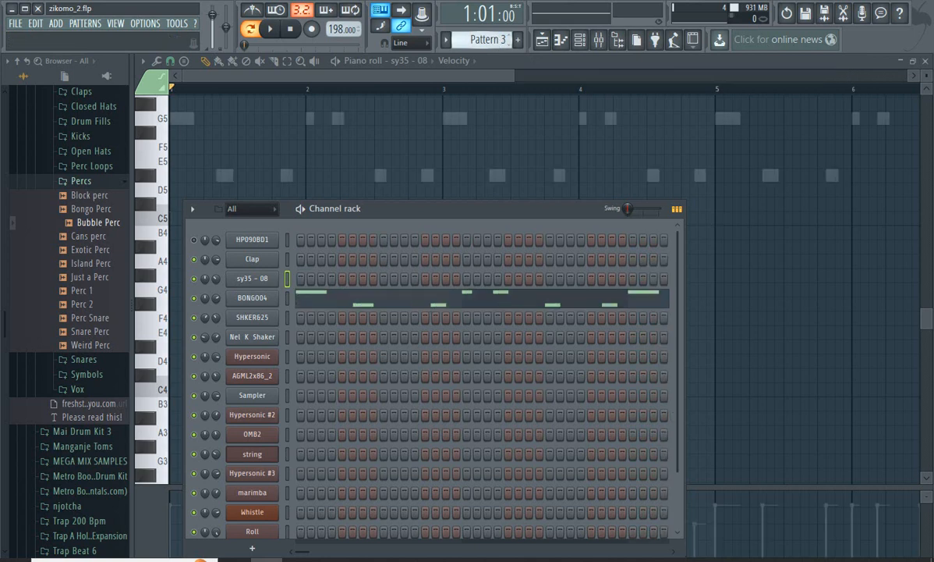
left_click(326, 304)
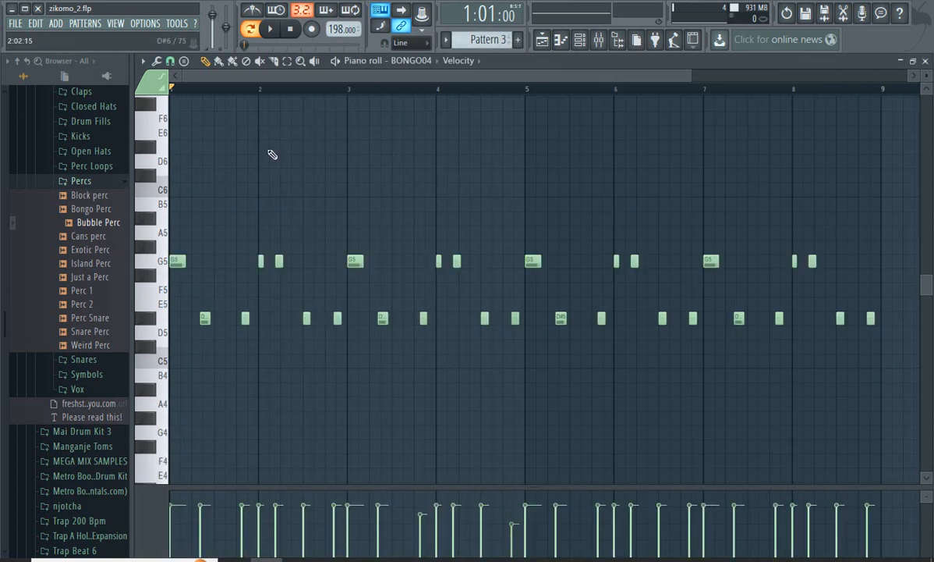
key("space")
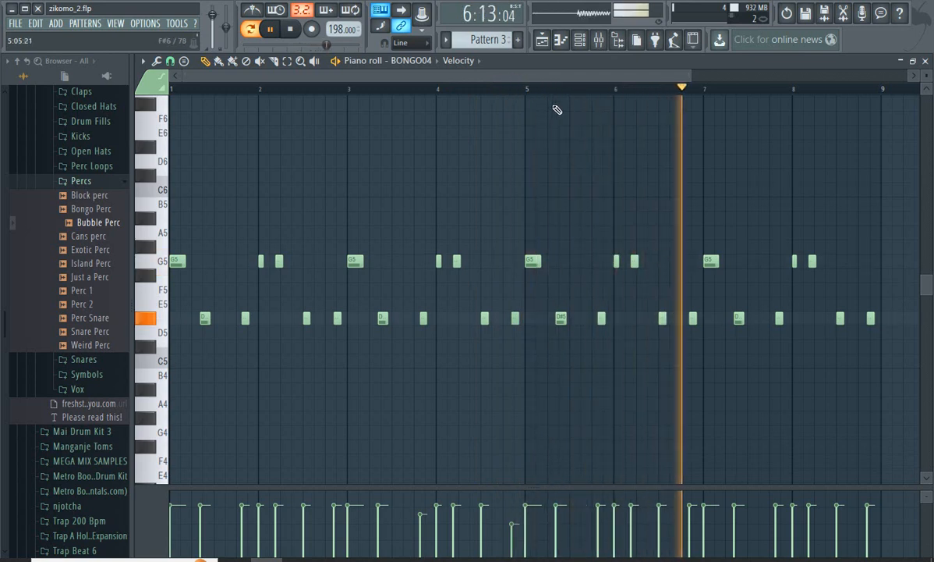
left_click(580, 41)
key("space")
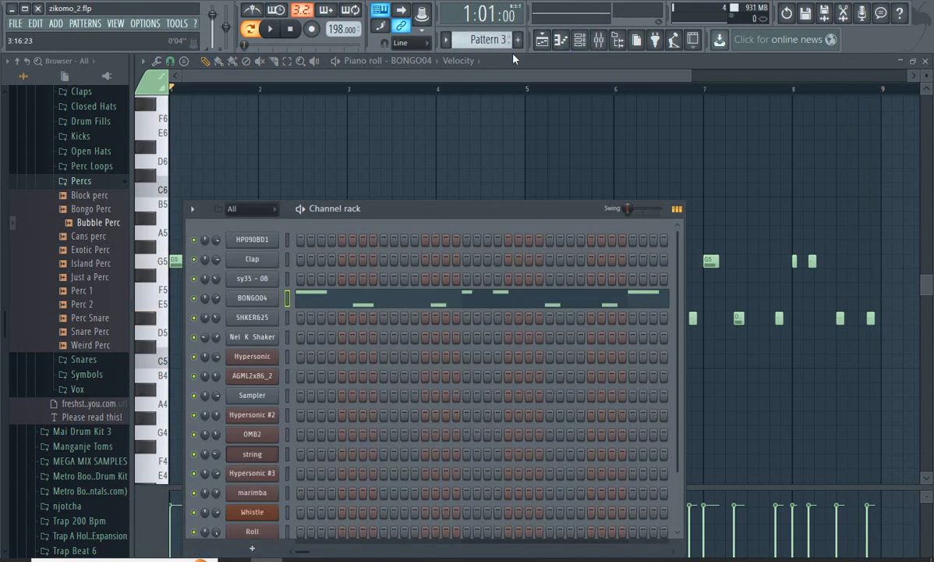
Switch to Pattern 4 and play its SHKER625 and Nel K Shaker steps.
left_click_drag(486, 38, 486, 31)
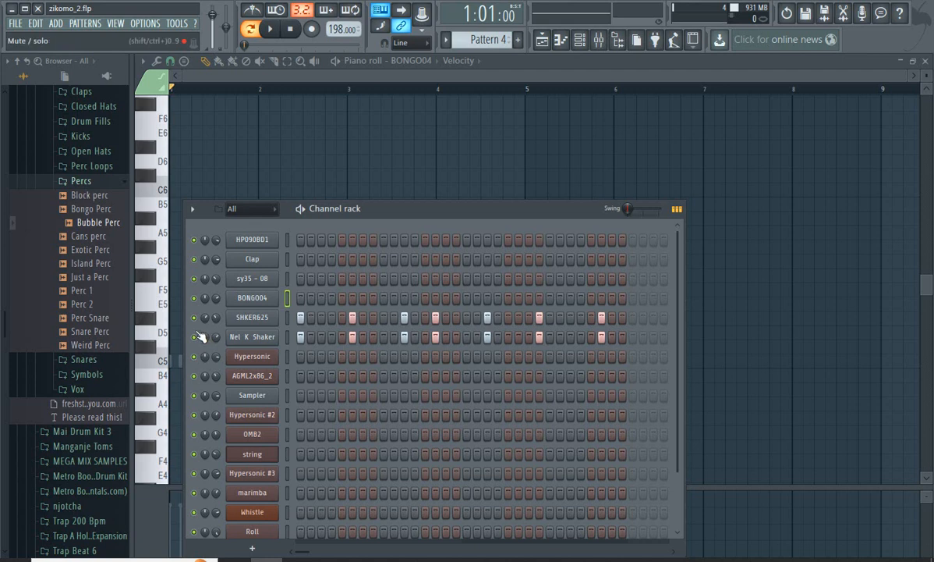
key("space")
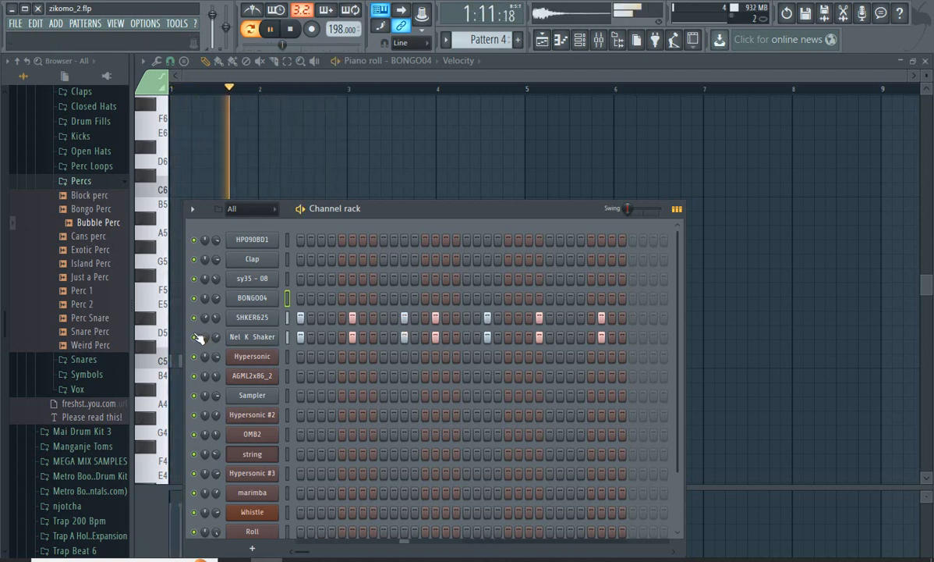
key("space")
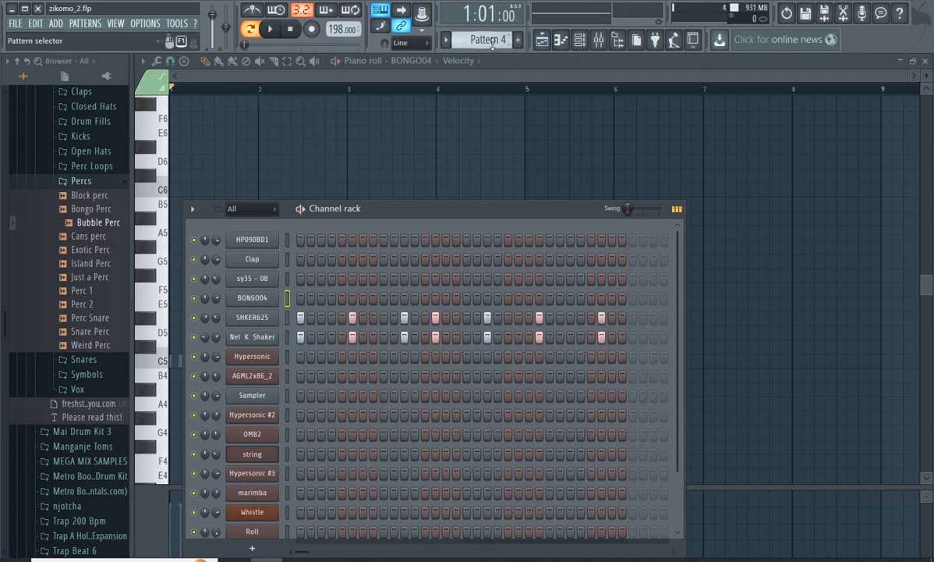
Switch to Pattern 5 and bring up the playlist.
left_click_drag(471, 41, 471, 48)
scroll(355, 313, "down", 2)
scroll(355, 313, "up", 2)
left_click(541, 42)
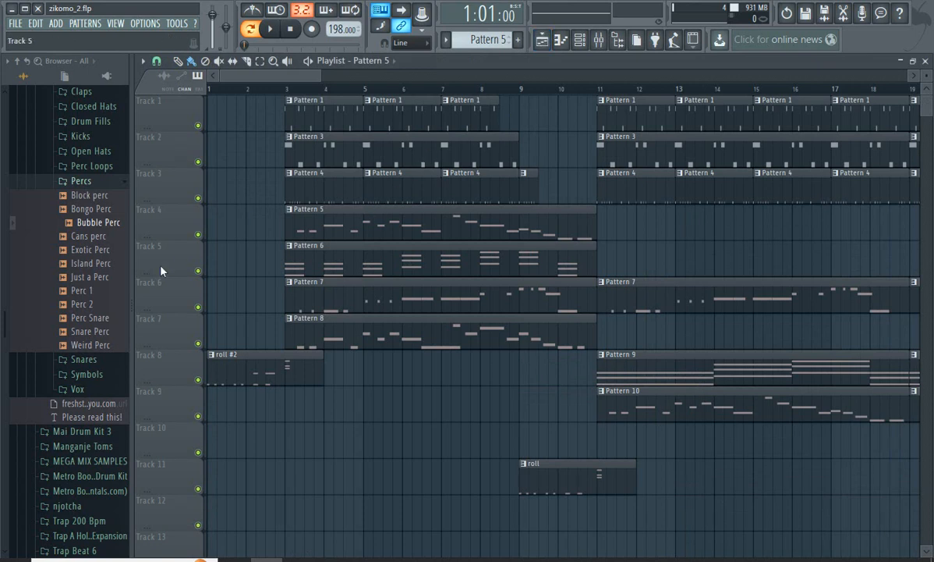
Mute playlist tracks 4 to 8 and play the drum arrangement from bar 3.
left_click_drag(200, 234, 202, 310)
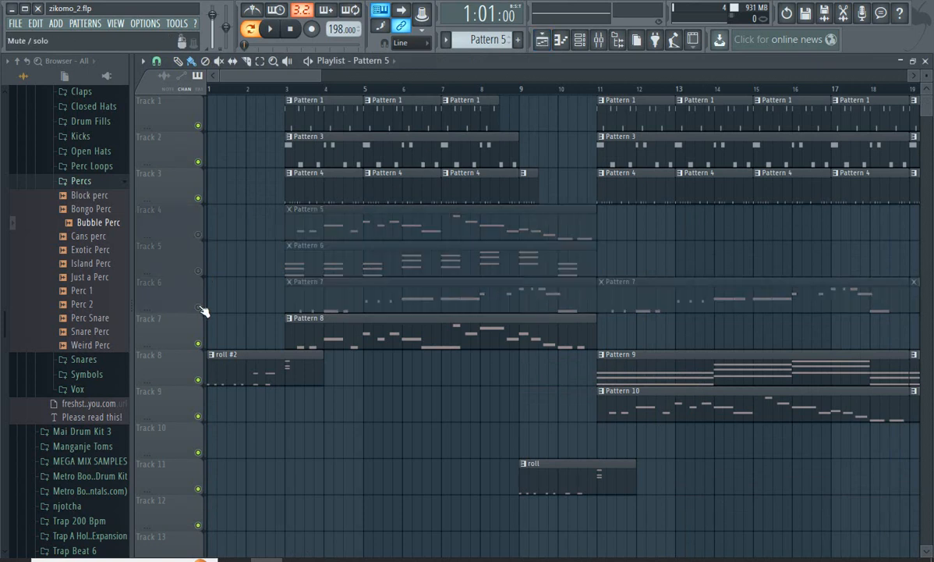
left_click(199, 344)
left_click(198, 379)
scroll(250, 377, "down", 3)
scroll(301, 298, "up", 3)
left_click(288, 88)
key("space")
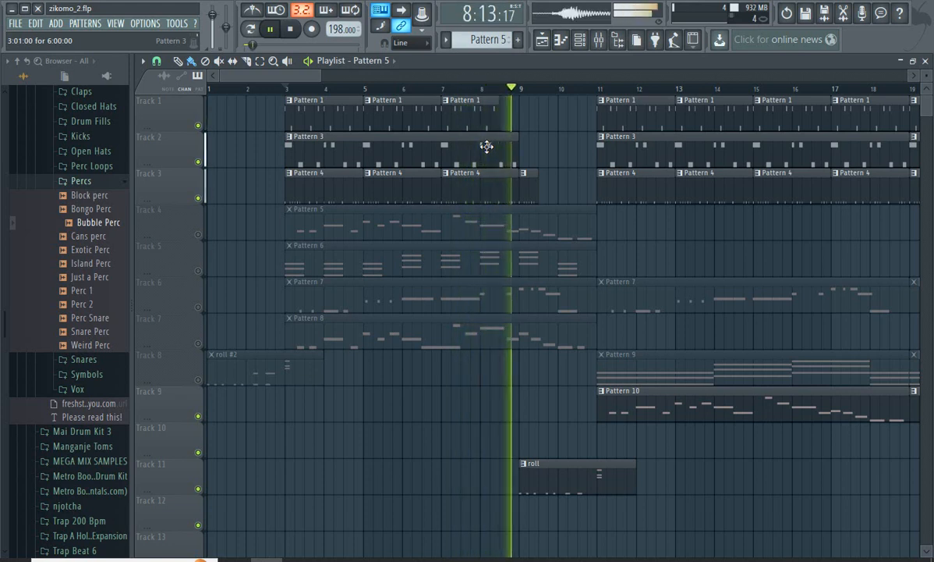
key("space")
Unmute playlist tracks 4 to 8.
left_click(197, 381)
left_click(198, 343)
left_click(198, 307)
left_click(198, 270)
left_click(197, 234)
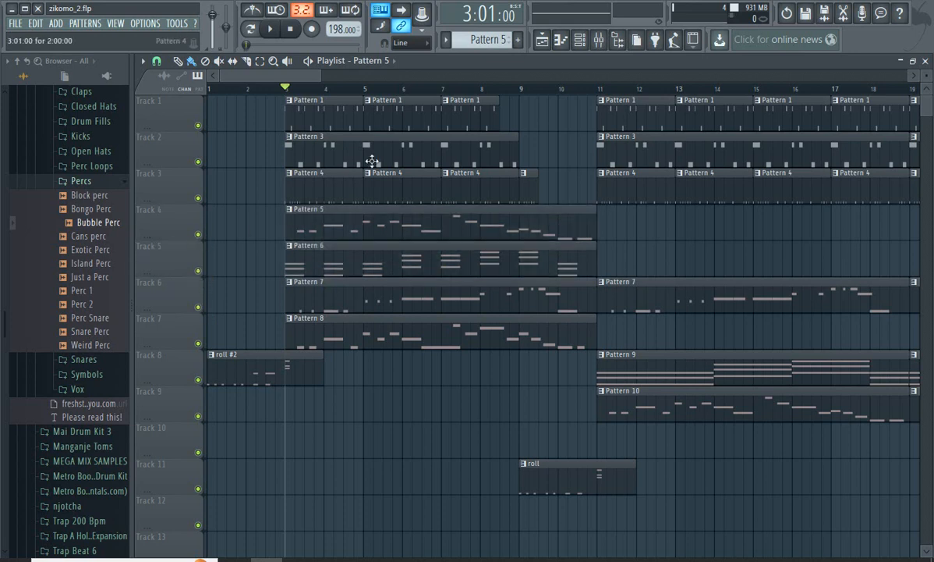
Open the AGML2x86_2 melody of Pattern 5 in the piano roll and play it through.
left_click(579, 44)
left_click(349, 377)
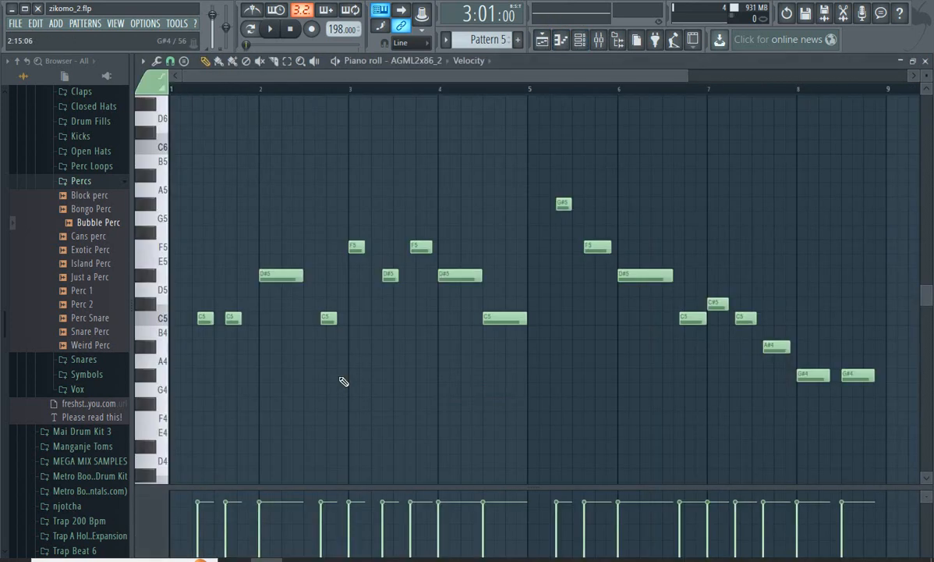
left_click(263, 31)
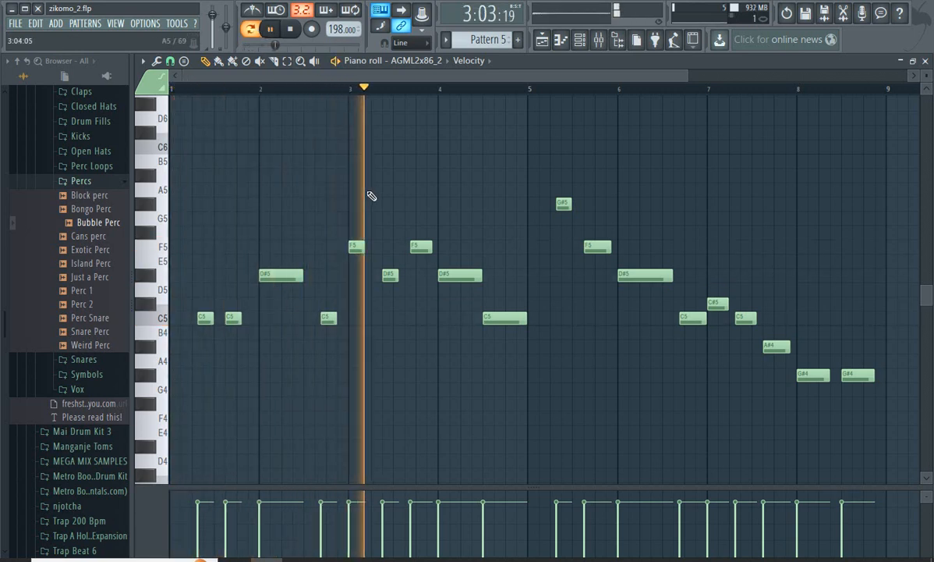
scroll(370, 196, "down", 2)
scroll(475, 296, "up", 2)
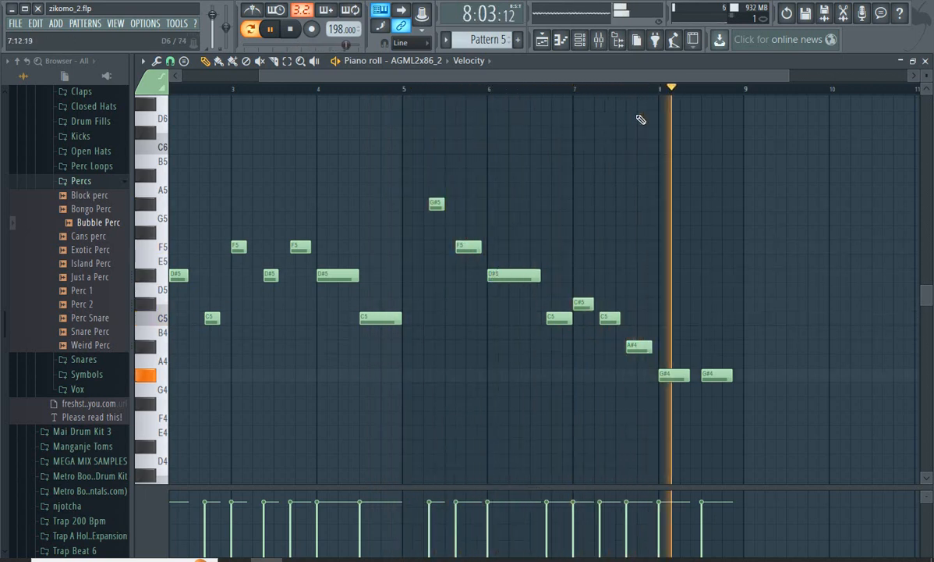
key("space")
Open the guitar instrument window of the AGML2x86_2 channel from the channel rack.
left_click(581, 41)
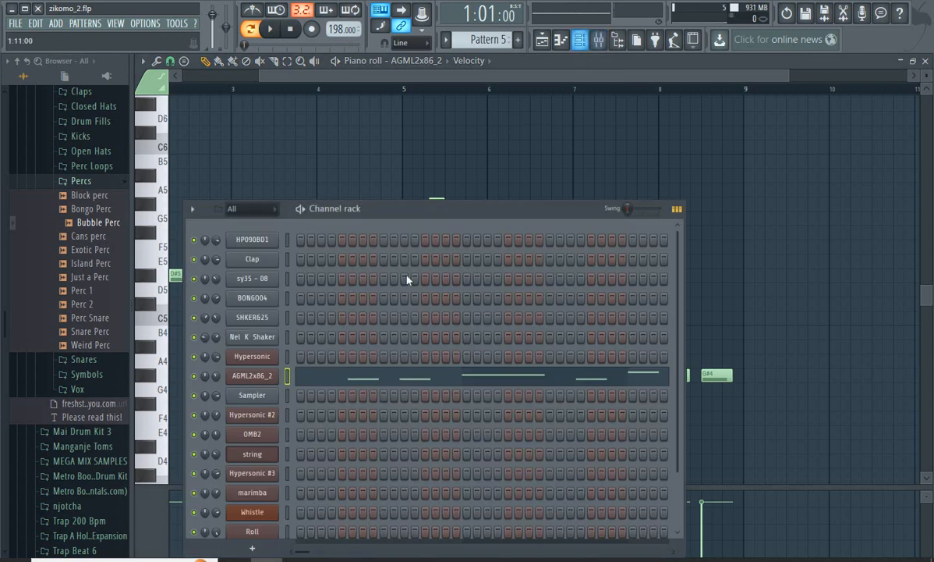
left_click(266, 375)
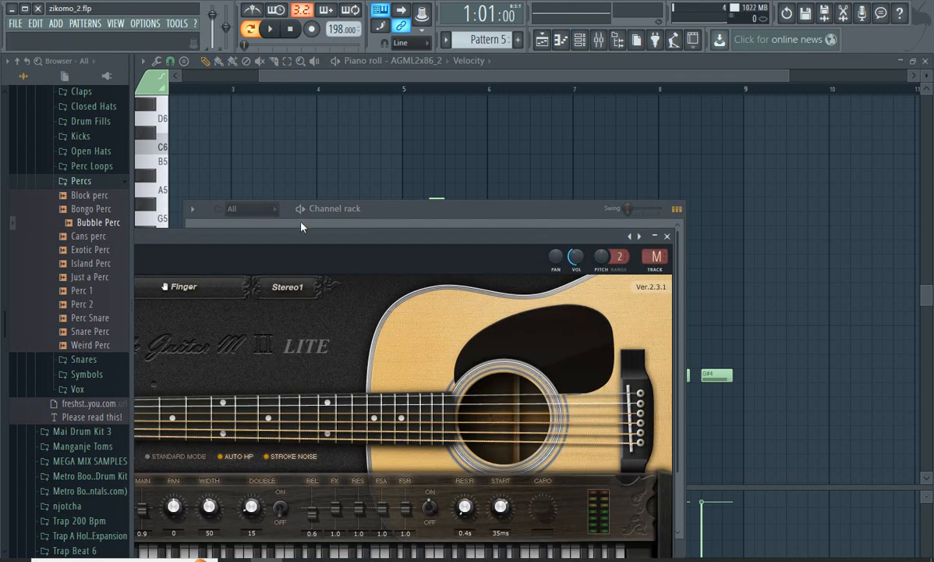
Reposition the Ample Guitar M II Lite window to show more of its controls, and close it.
left_click(301, 227)
left_click(171, 322)
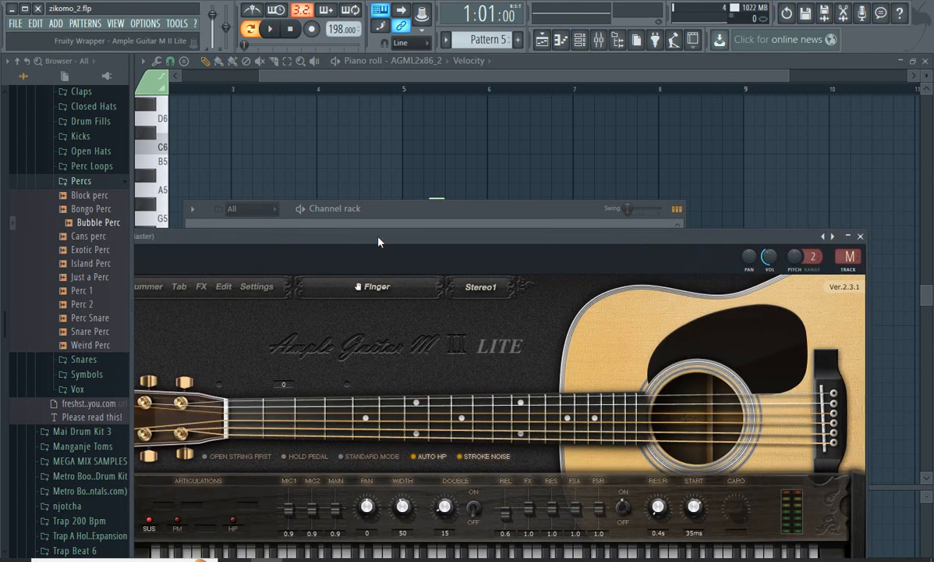
left_click_drag(522, 238, 310, 230)
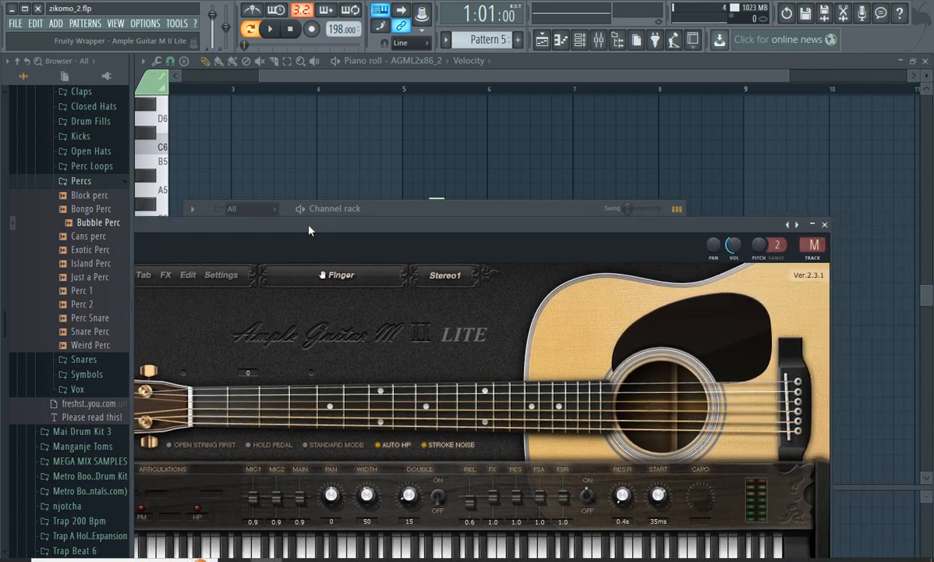
left_click(813, 226)
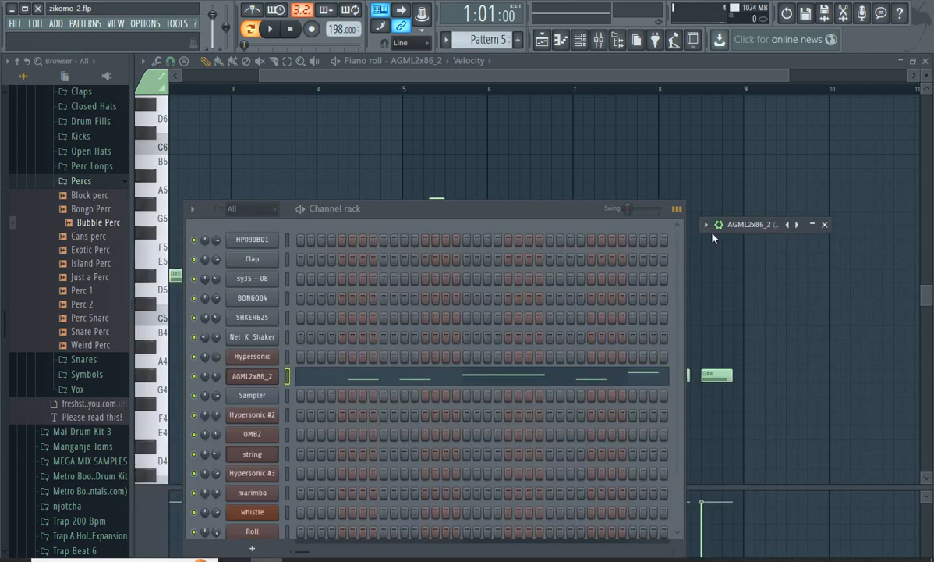
left_click(827, 224)
Switch to Pattern 6 and check the patch loaded in the Hypersonic #2 instrument.
scroll(488, 40, "down", 1)
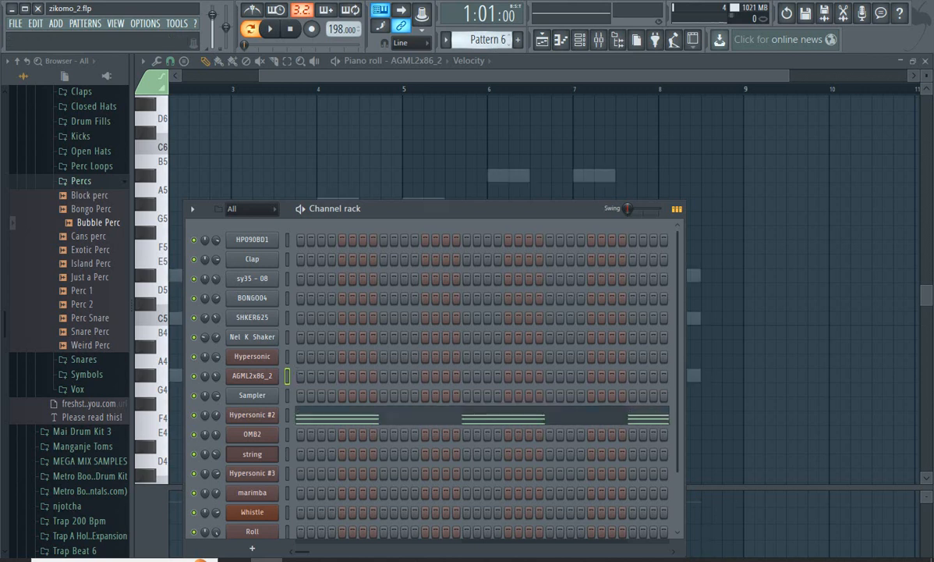
left_click(250, 418)
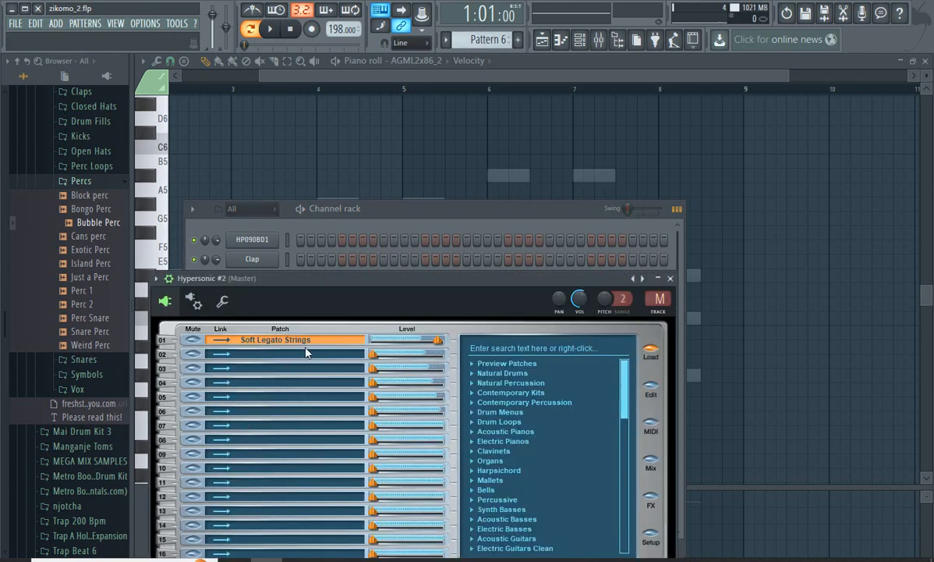
left_click(670, 278)
Open the Hypersonic #2 chords of Pattern 6 in the piano roll and play them through.
left_click(455, 419)
key("space")
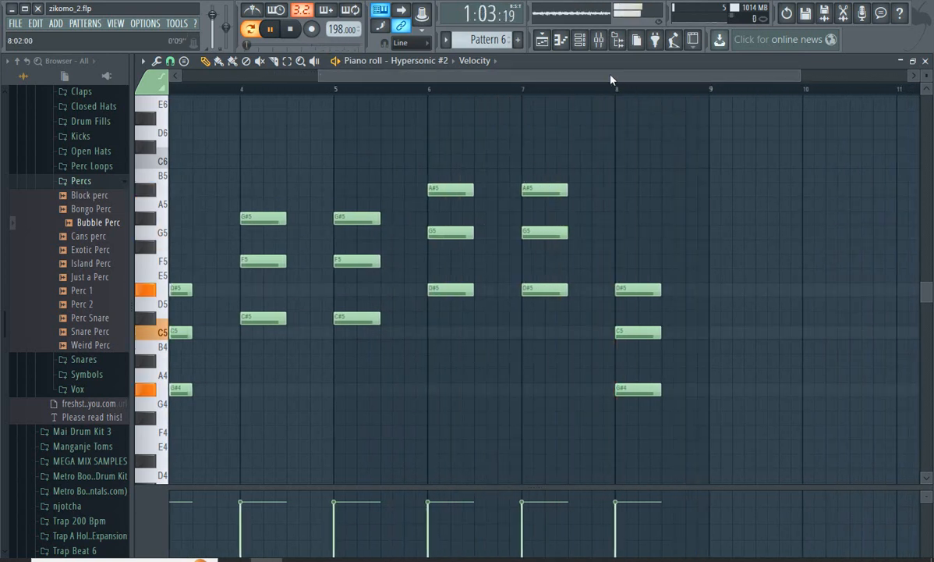
key("space")
Switch to Pattern 7 and view the bass instrument of the OMB2 channel from the channel rack.
key("F6")
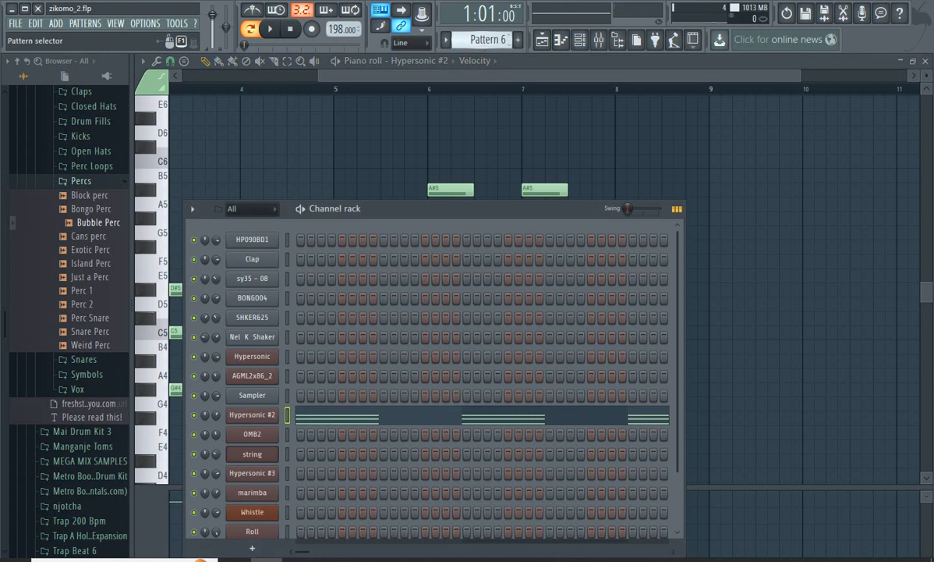
scroll(489, 40, "down", 1)
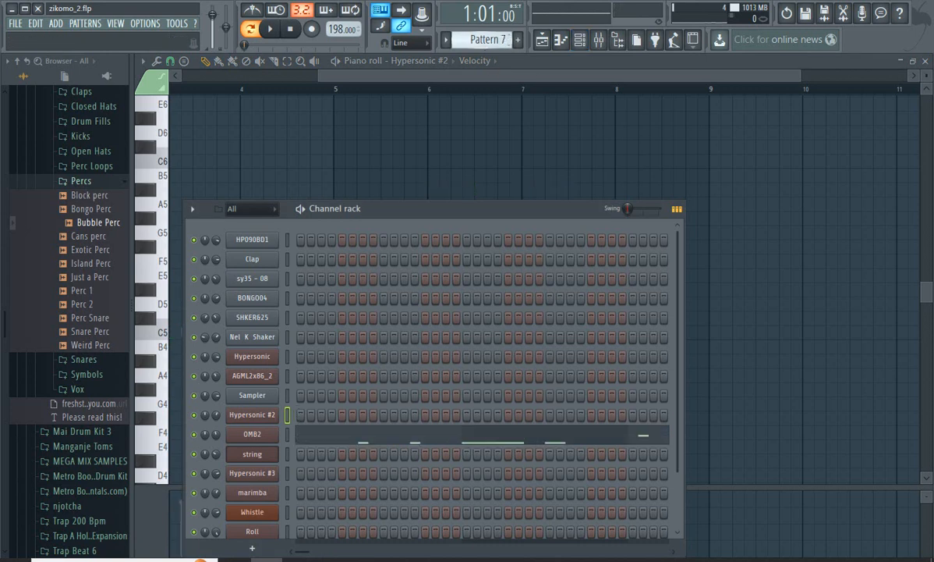
left_click(273, 437)
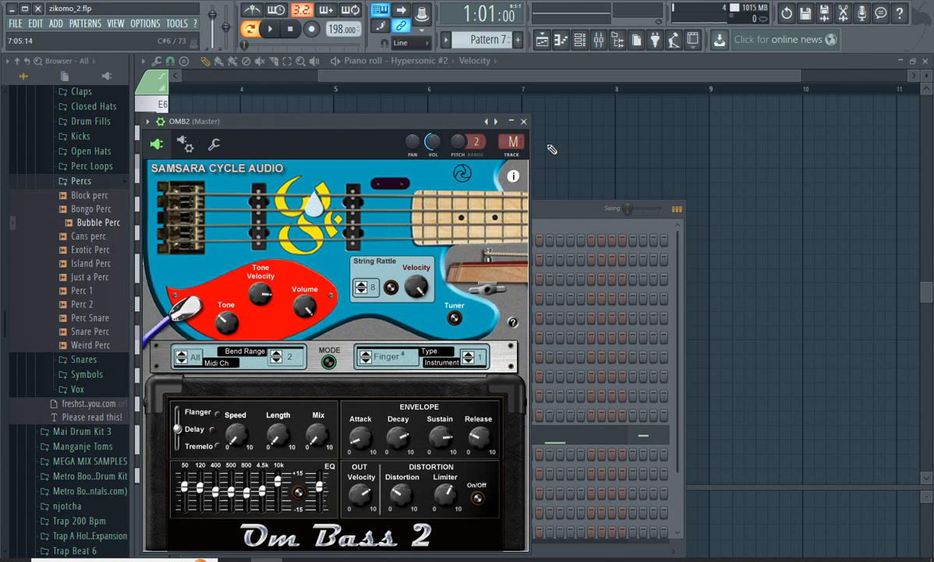
left_click(524, 121)
Open the OMB2 bass line of Pattern 7 in the piano roll and play it through.
left_click(453, 423)
key("space")
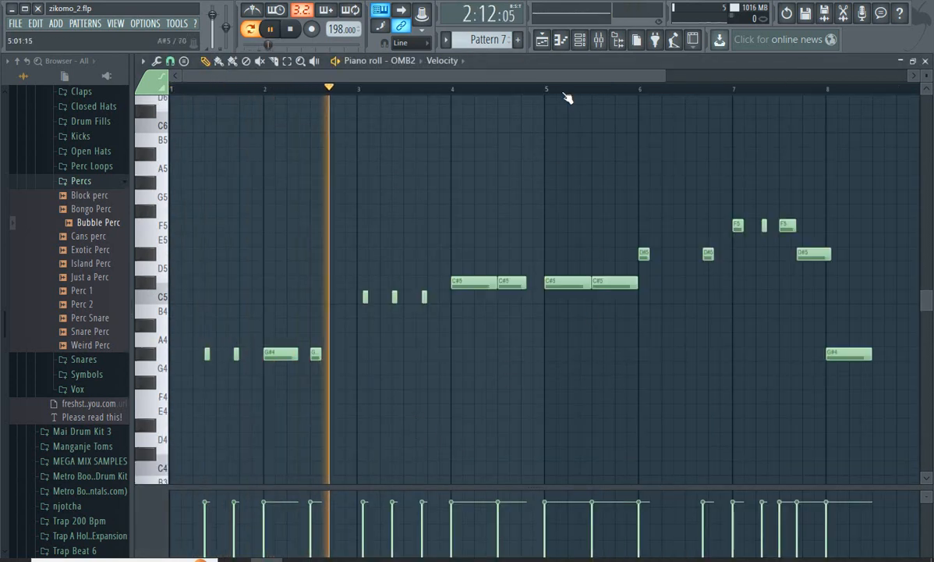
left_click(581, 42)
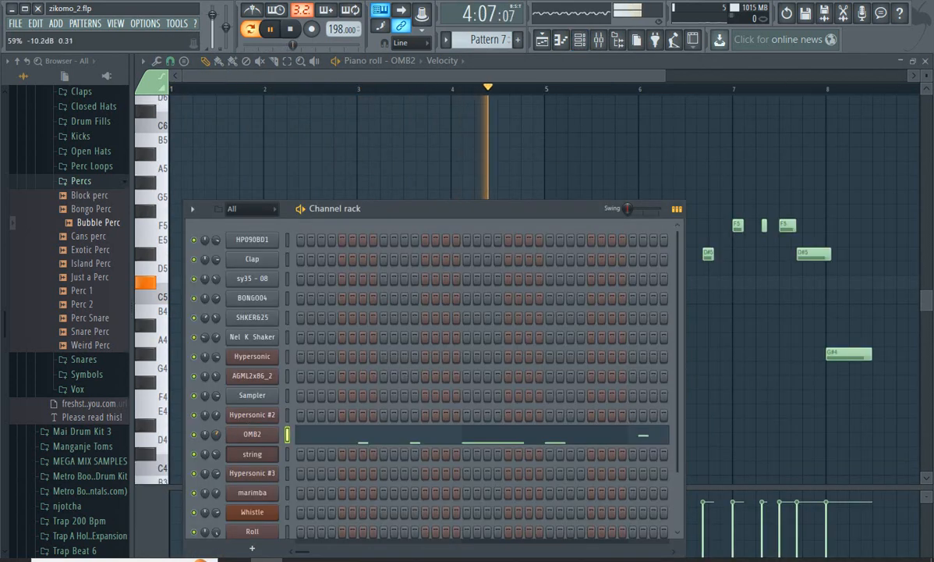
left_click(408, 70)
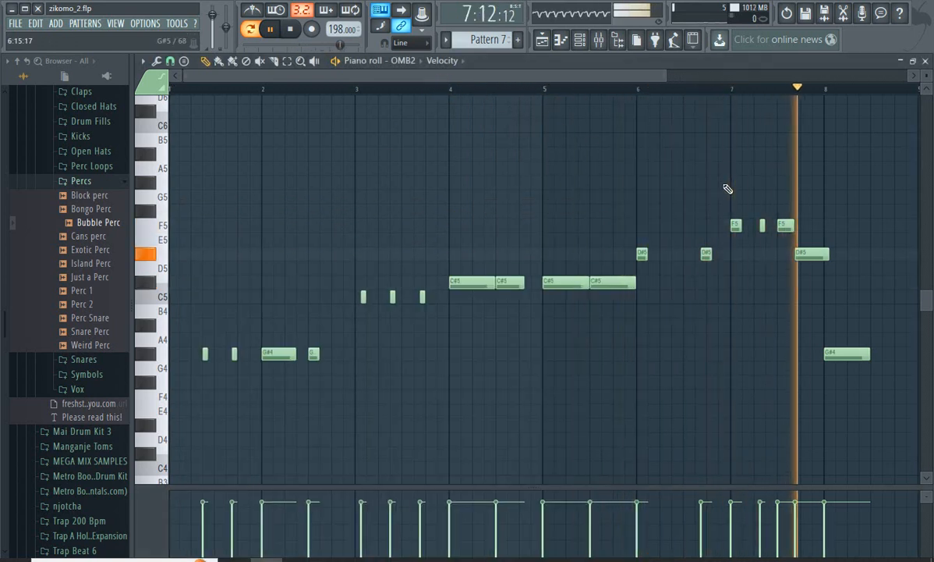
Reopen the OMB2 instrument, look through its bass presets without choosing one, and return to the channel rack.
left_click(585, 41)
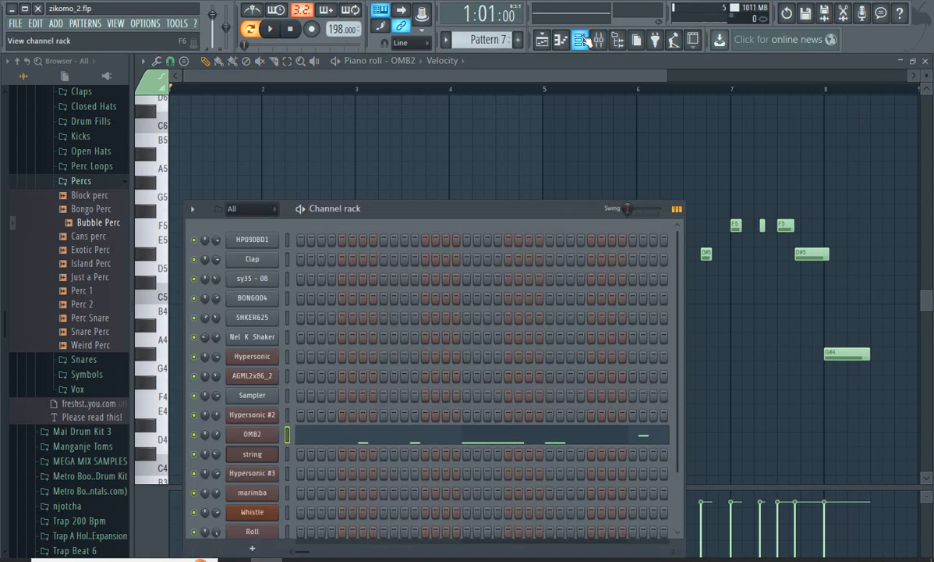
left_click(275, 435)
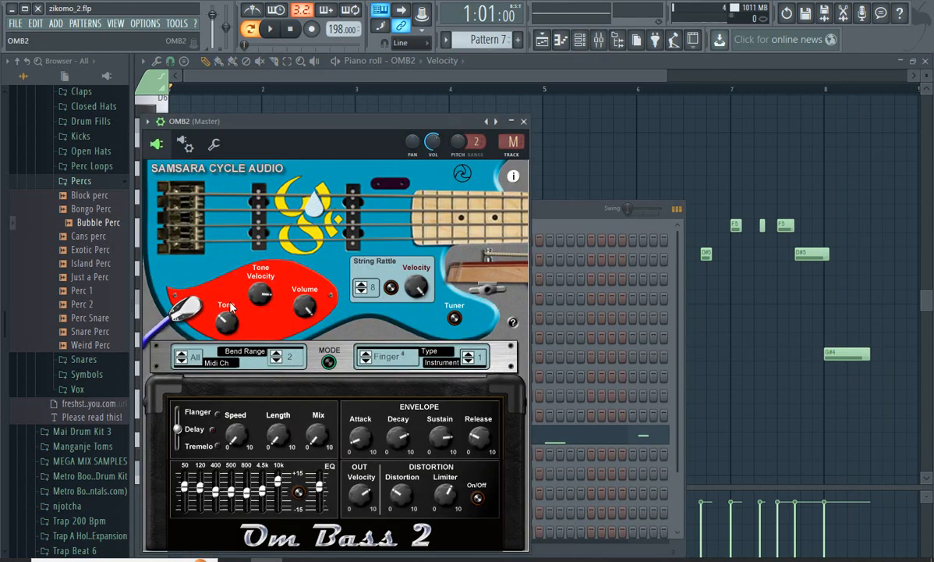
left_click(160, 123)
mouse_move(166, 159)
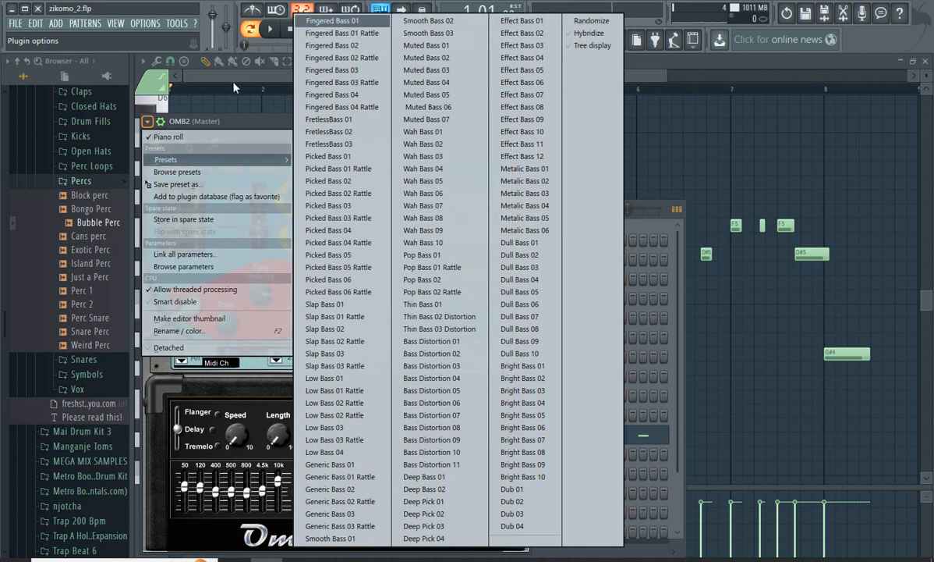
left_click(215, 67)
left_click(581, 40)
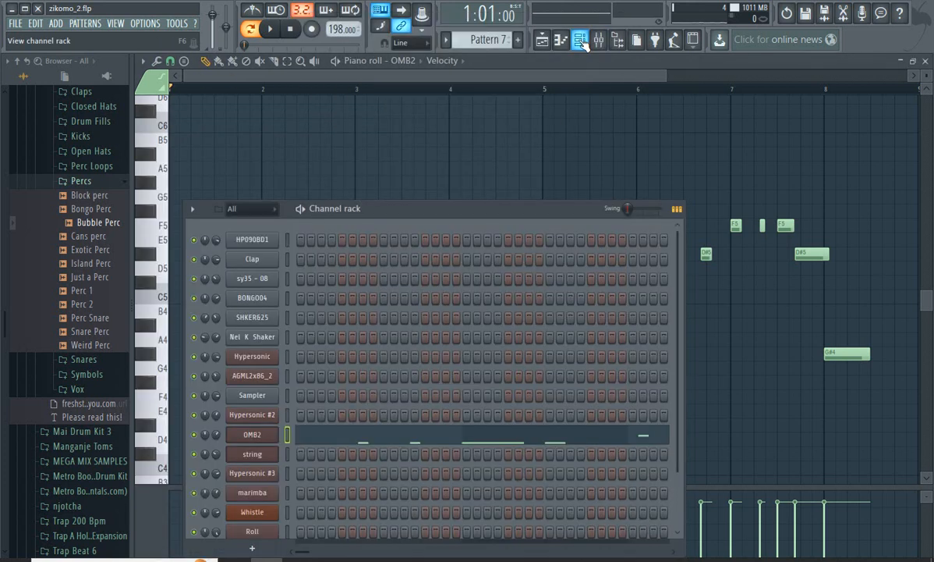
Switch to Pattern 8 and check the patch loaded in the Hypersonic instrument.
scroll(498, 42, "down", 1)
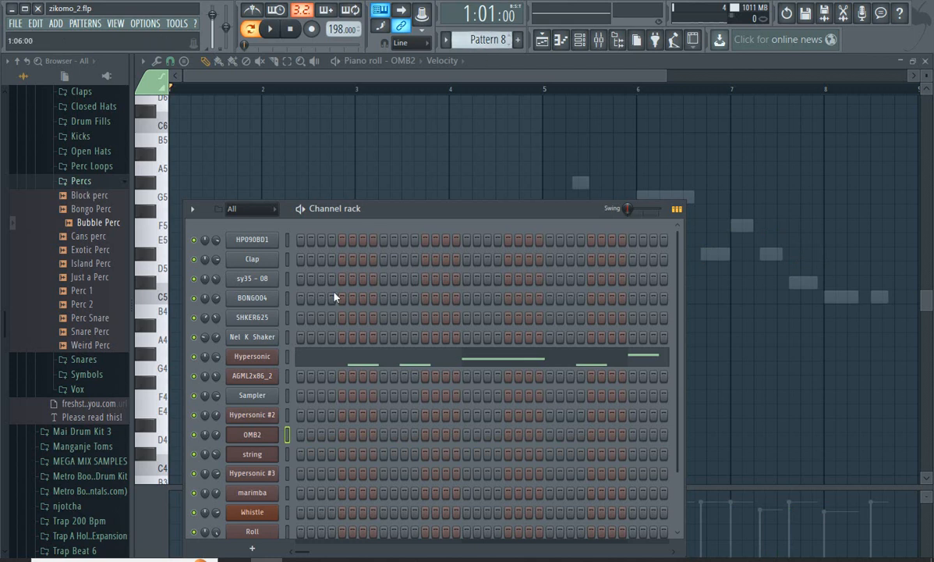
left_click(260, 356)
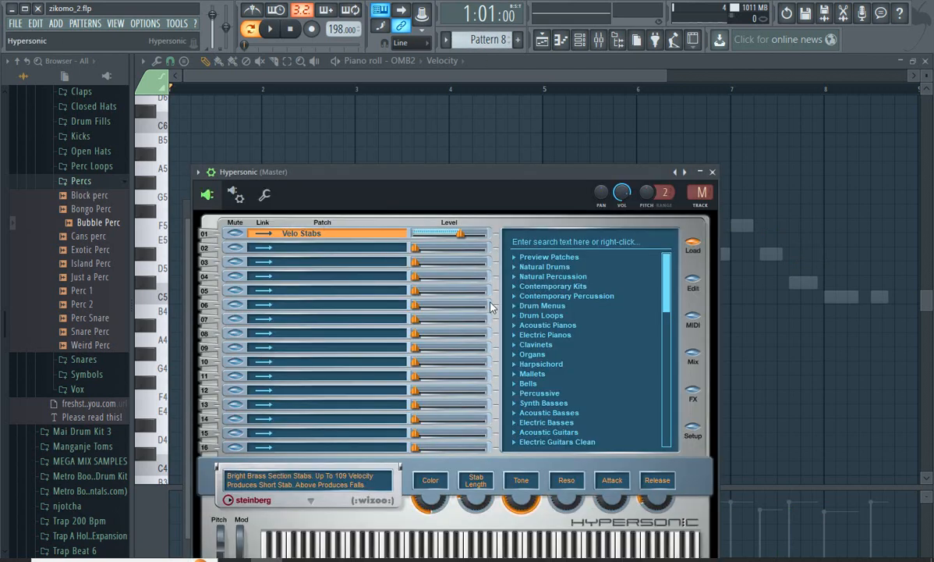
left_click(713, 173)
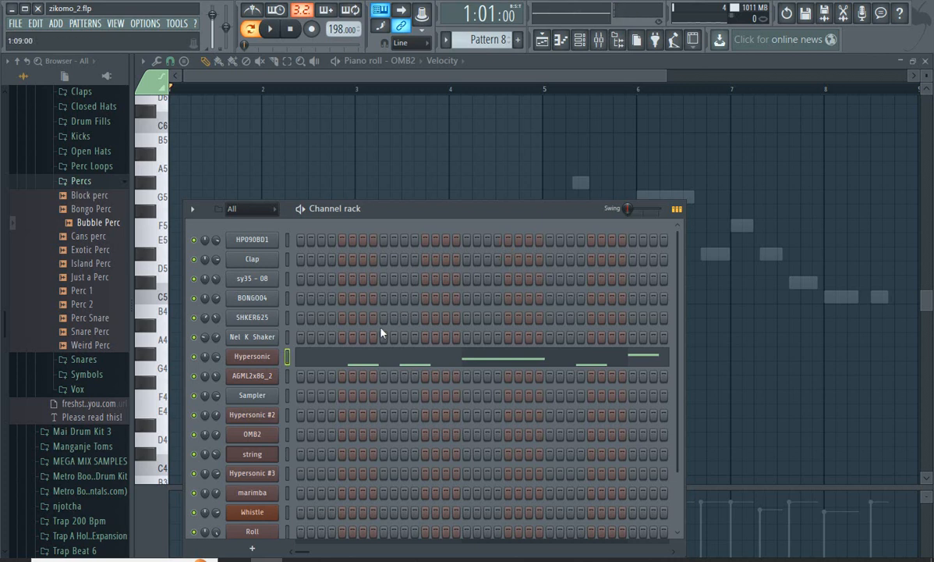
Open the Hypersonic melody of Pattern 8 in the piano roll and play it through.
left_click(375, 356)
key("space")
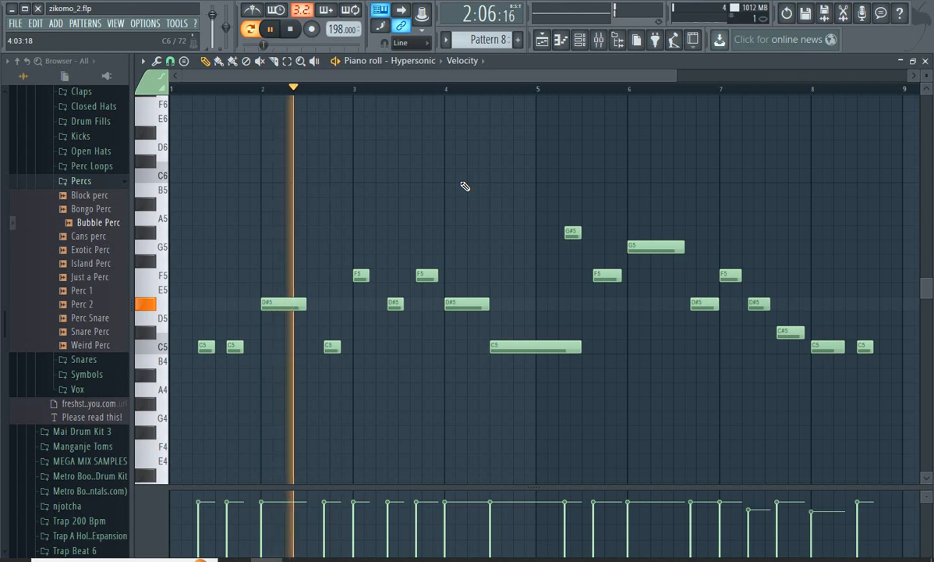
left_click_drag(434, 70, 514, 92)
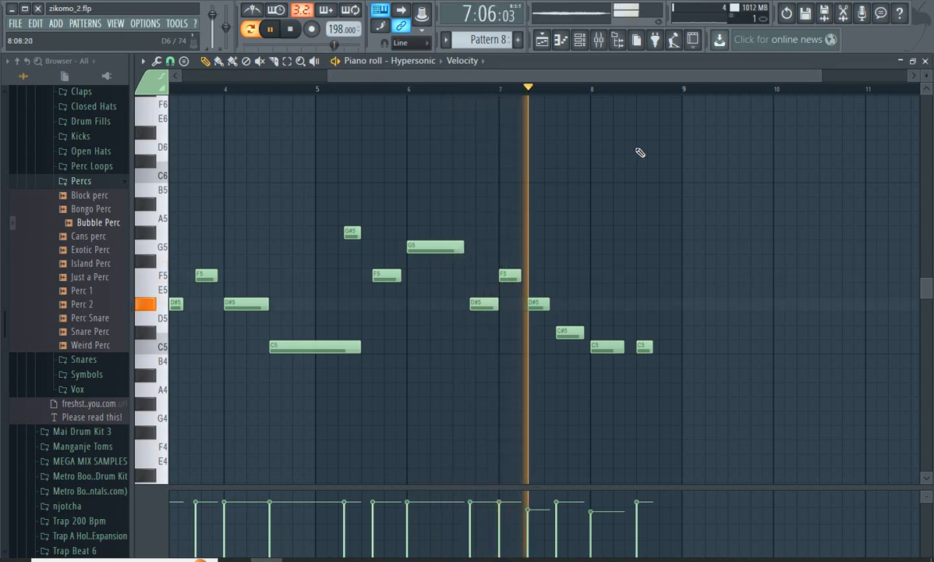
key("space")
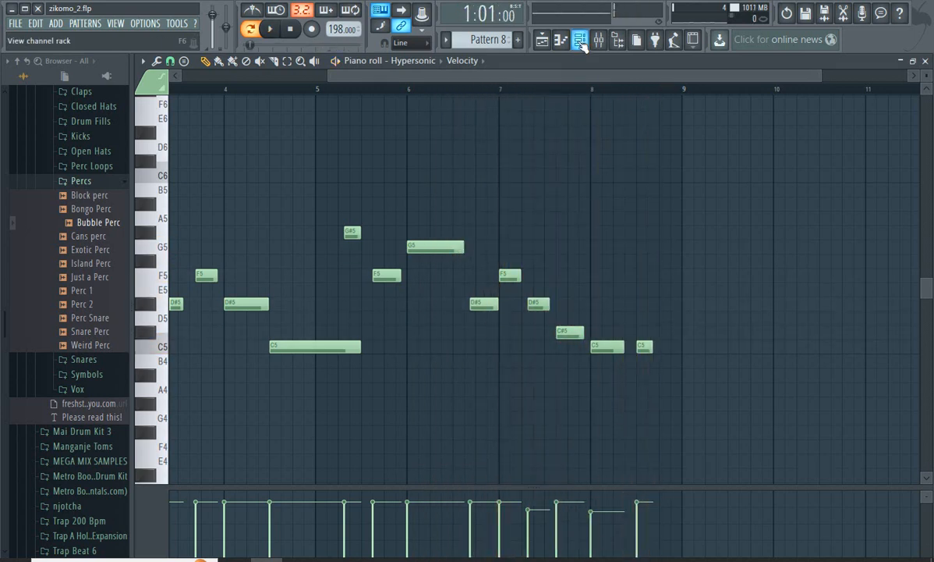
Switch to Pattern 9 and inspect the layered patches of the string instrument, selecting Arial and Pintine Piano in turn.
left_click(580, 41)
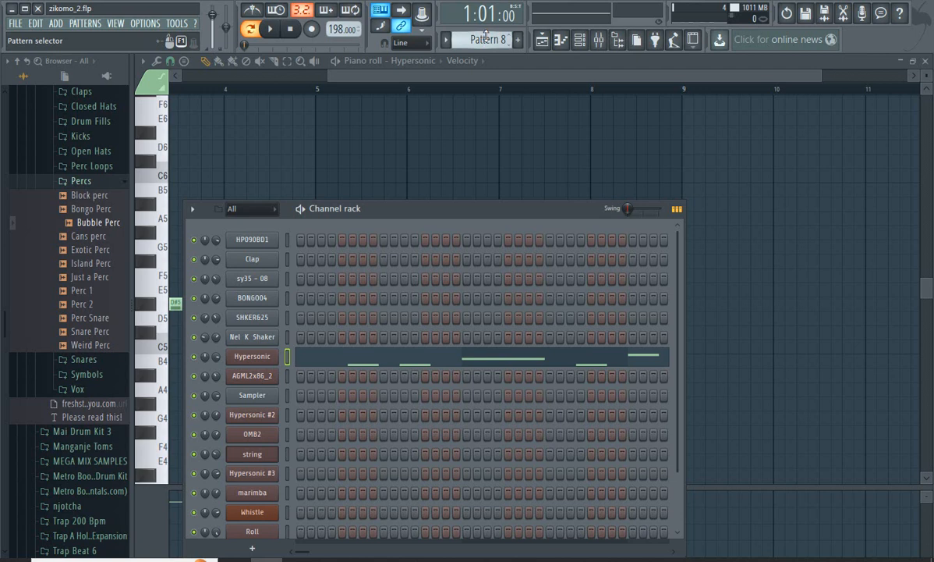
scroll(489, 40, "up", 1)
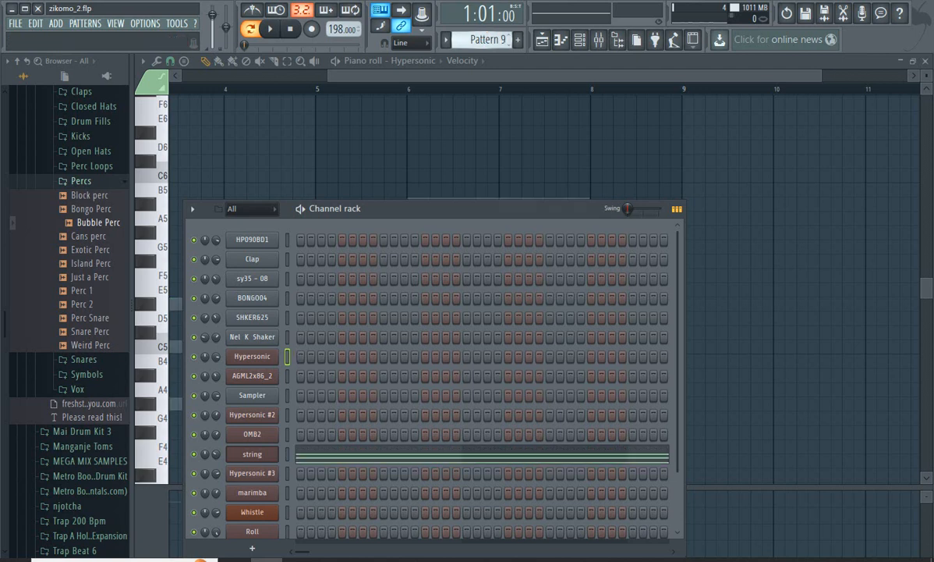
left_click(253, 454)
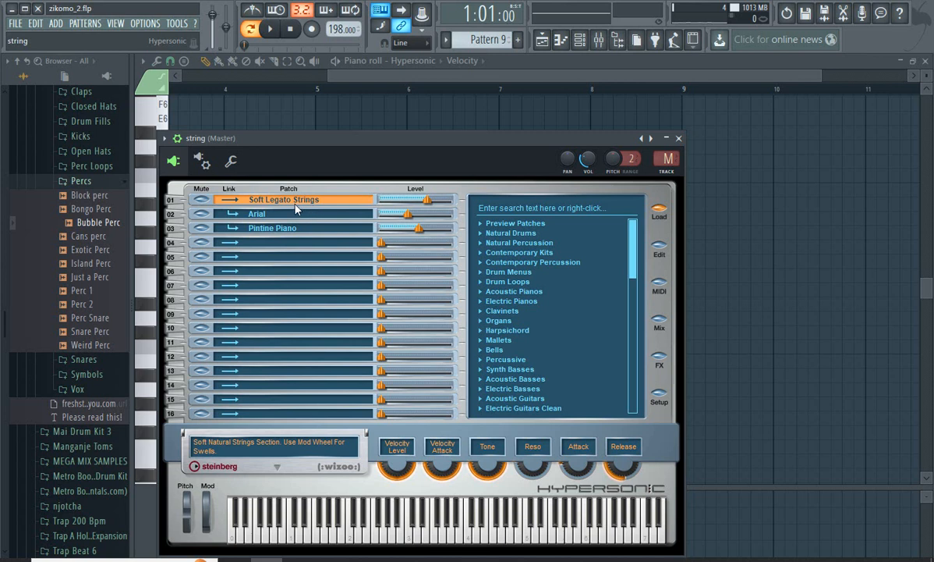
left_click(261, 216)
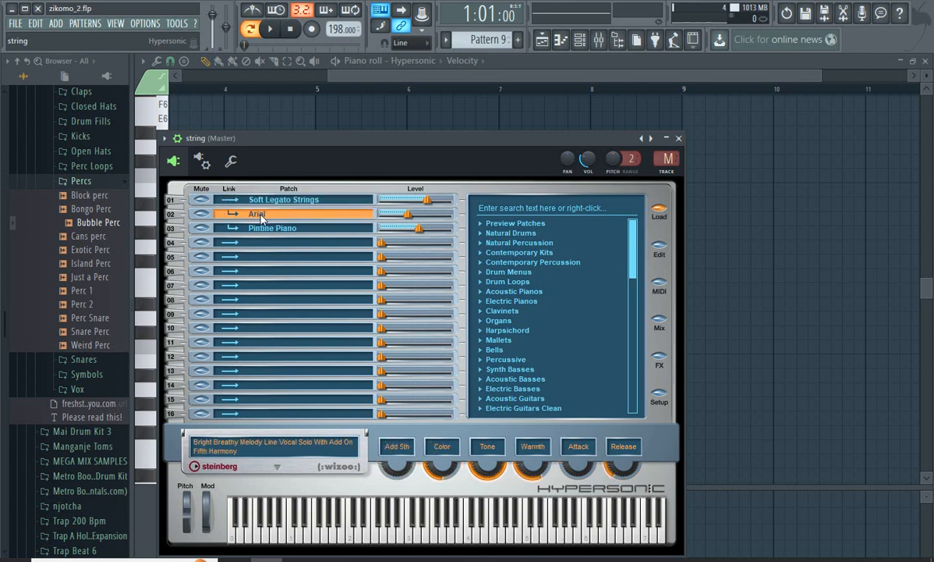
left_click(272, 229)
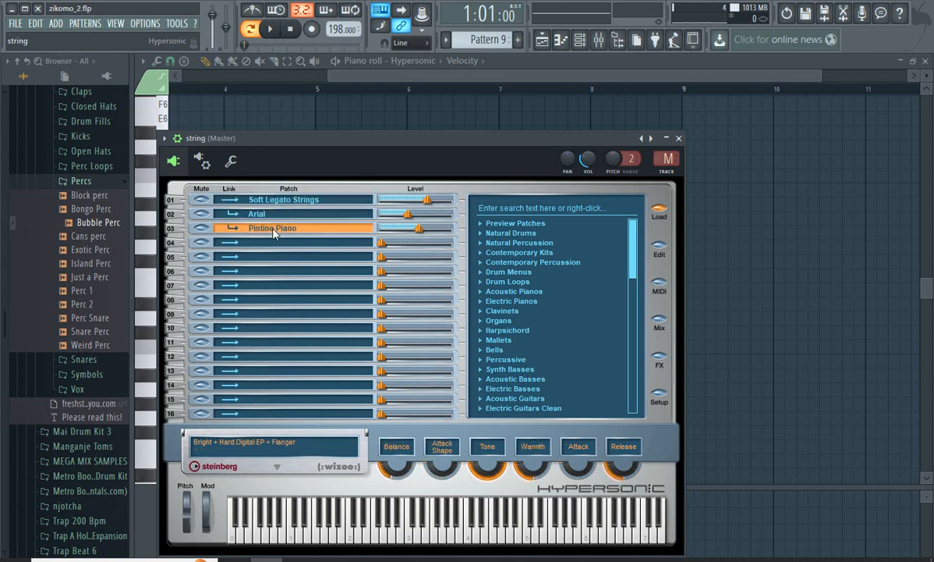
left_click(679, 138)
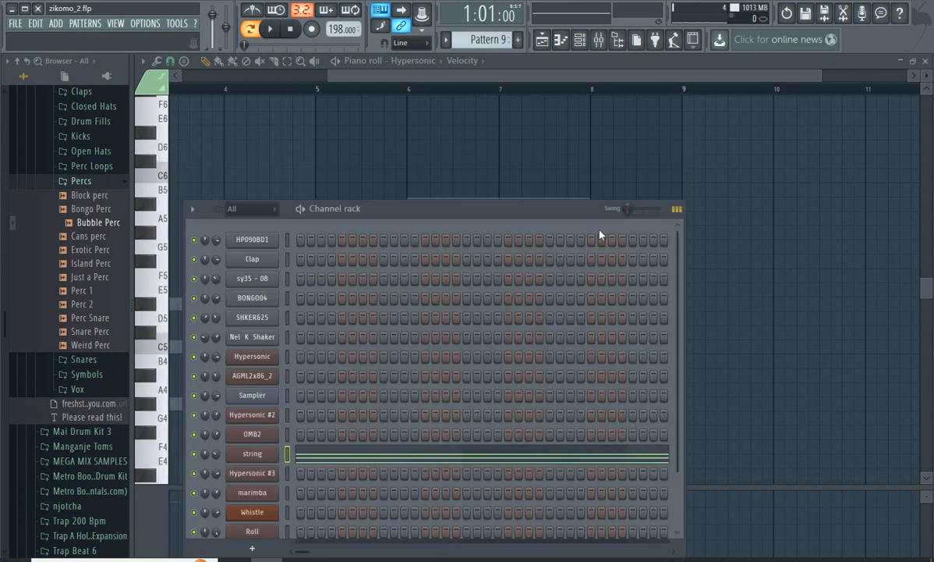
Open the string chords of Pattern 9 in the piano roll and play them through.
left_click(398, 464)
key("space")
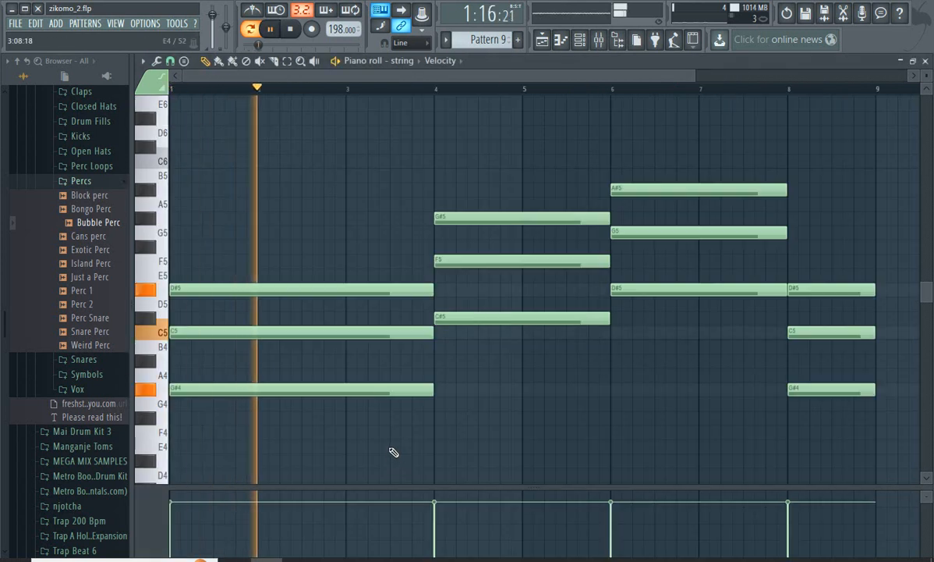
scroll(388, 430, "down", 2)
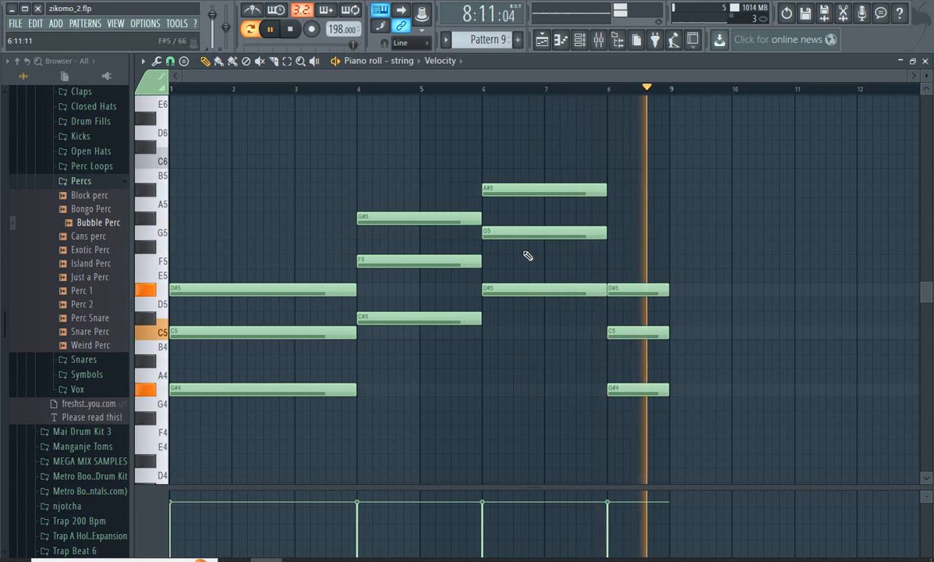
key("space")
Switch to Pattern 10 and inspect the patches of the Hypersonic #3 instrument, selecting Small Strings + Wood.
left_click(560, 43)
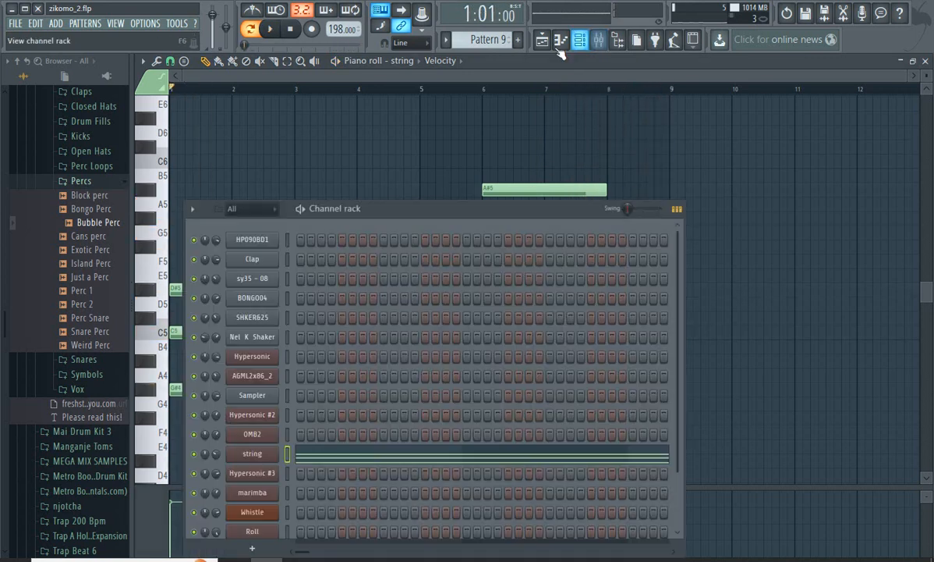
left_click_drag(475, 42, 475, 34)
left_click(252, 473)
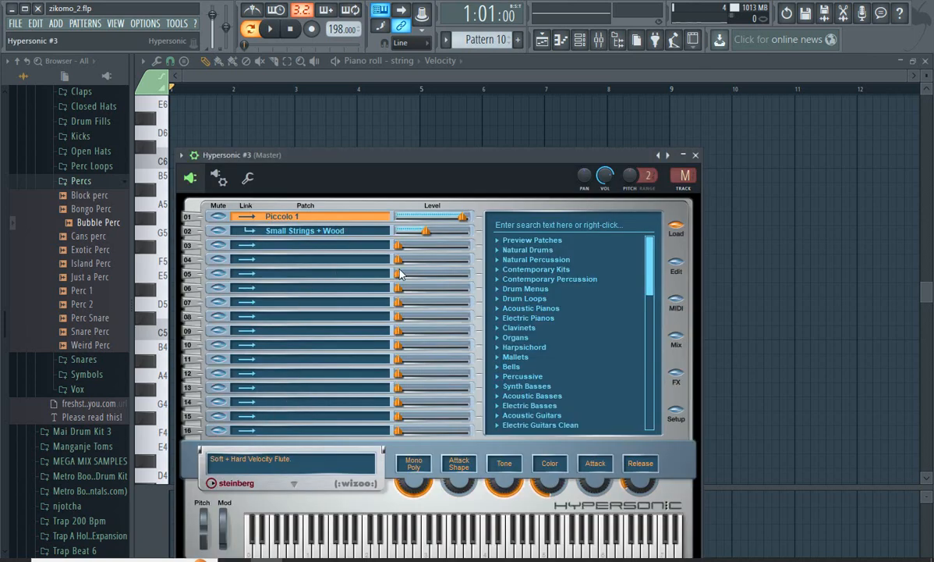
left_click(306, 232)
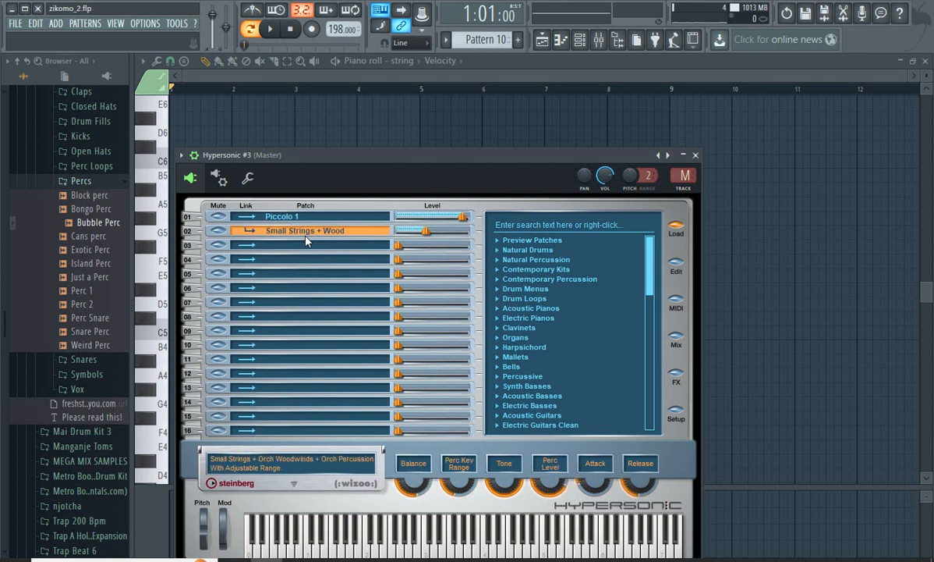
left_click(695, 156)
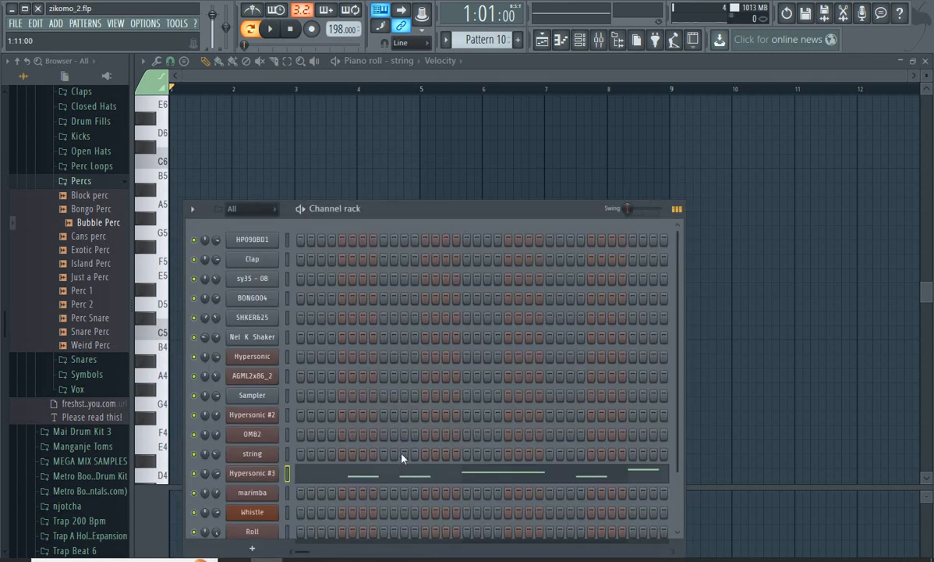
Open the Hypersonic #3 melody of Pattern 10 in the piano roll and play it through.
left_click(404, 476)
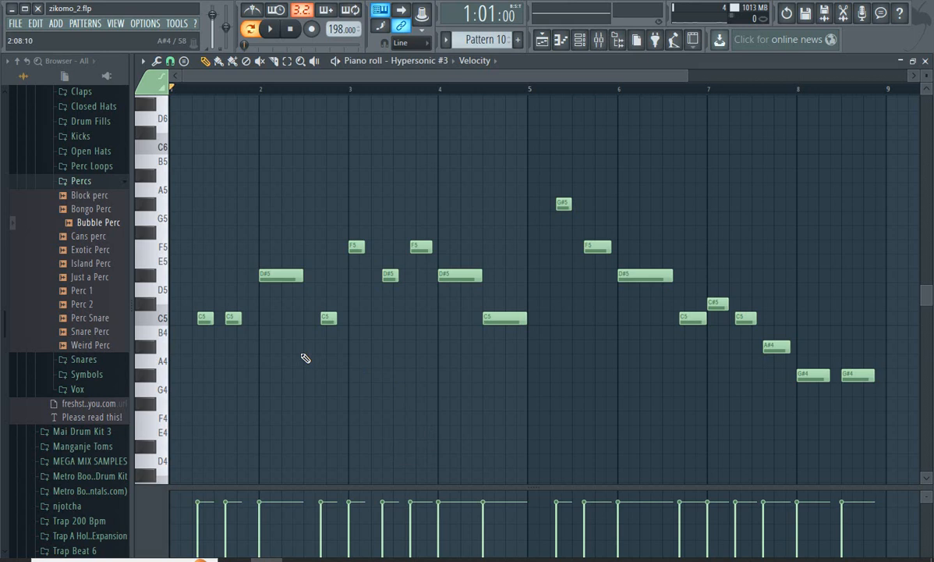
key("space")
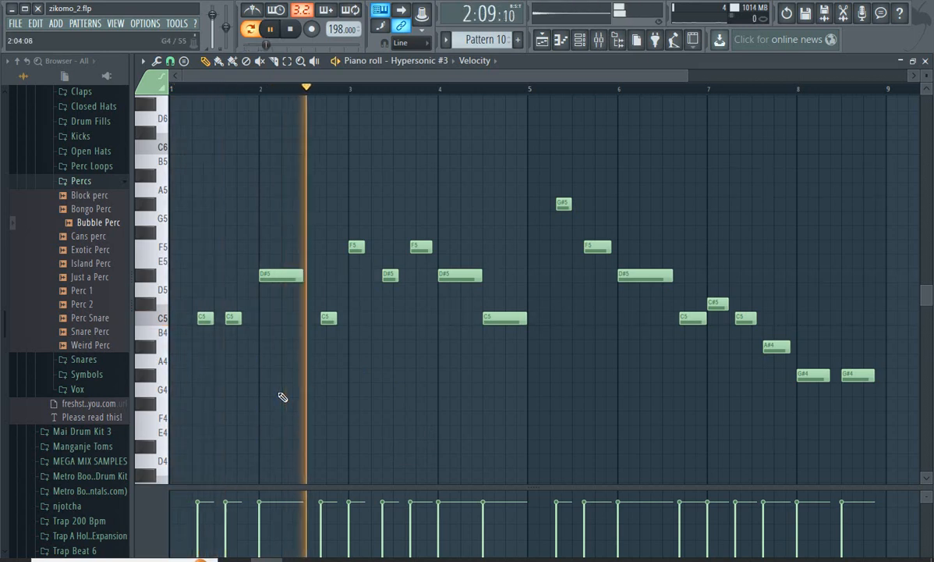
left_click_drag(439, 76, 542, 112)
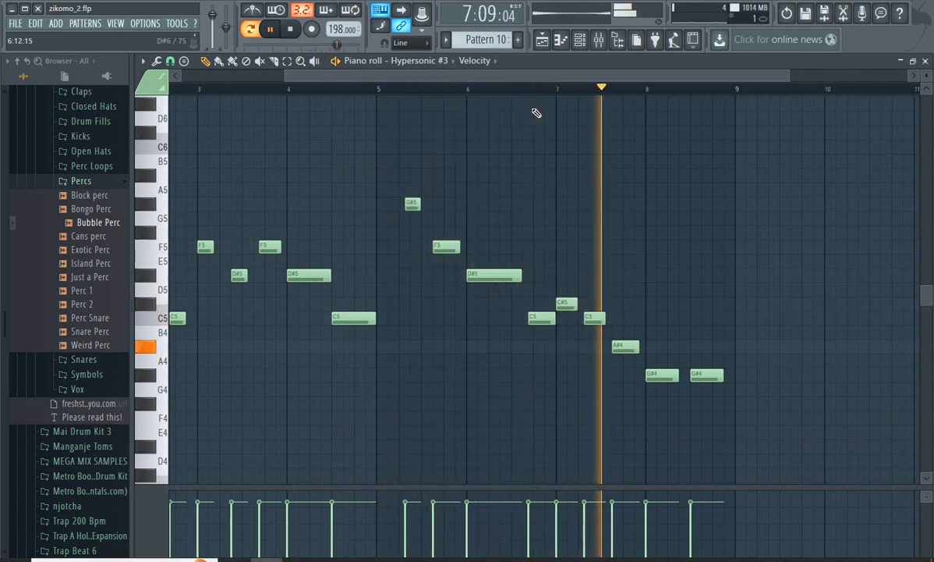
key("space")
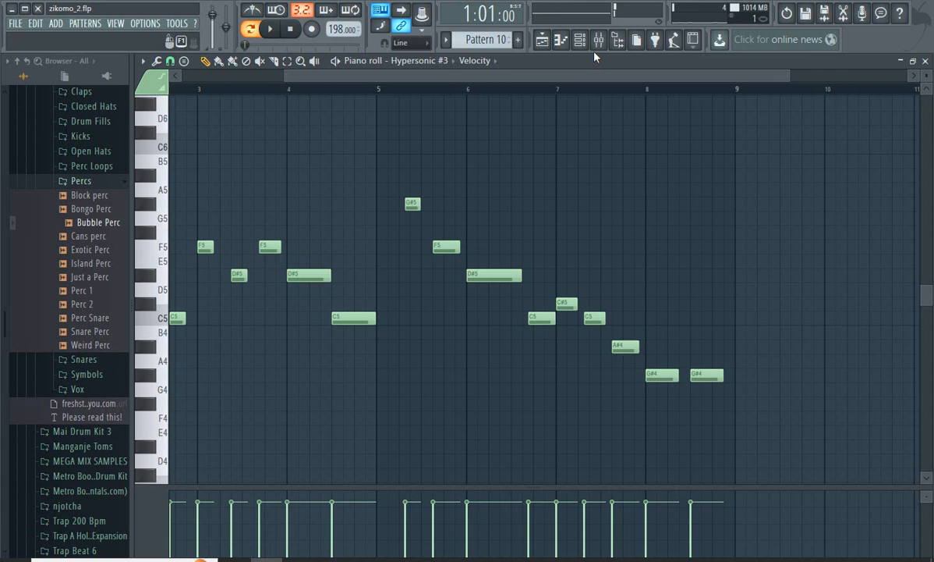
Switch to Pattern 11 and inspect the Marimba patch loaded in the marimba instrument.
left_click(580, 41)
scroll(481, 39, "down", 1)
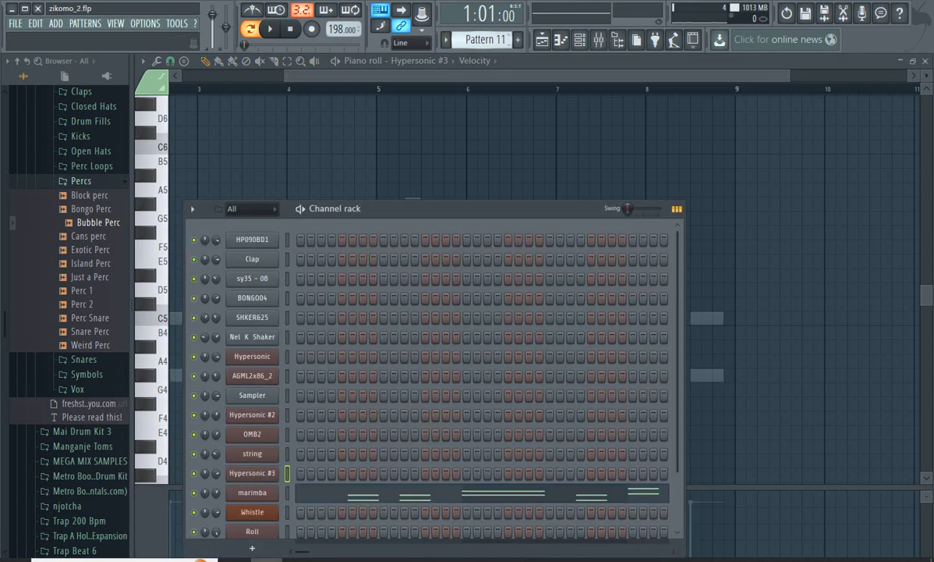
left_click(252, 495)
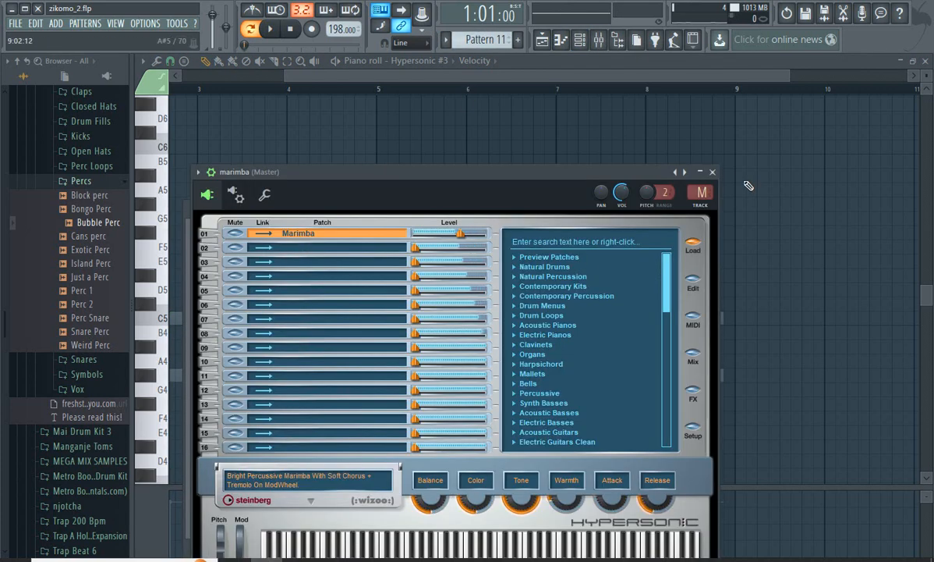
left_click(712, 171)
left_click(253, 492)
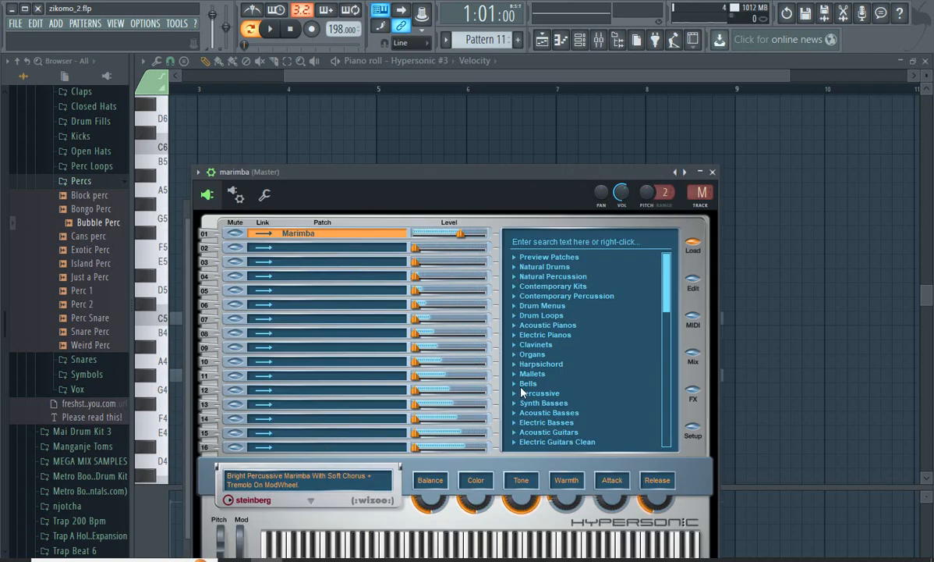
left_click(712, 172)
Open the marimba notes of Pattern 11 in the piano roll and play them through.
left_click(477, 493)
key("space")
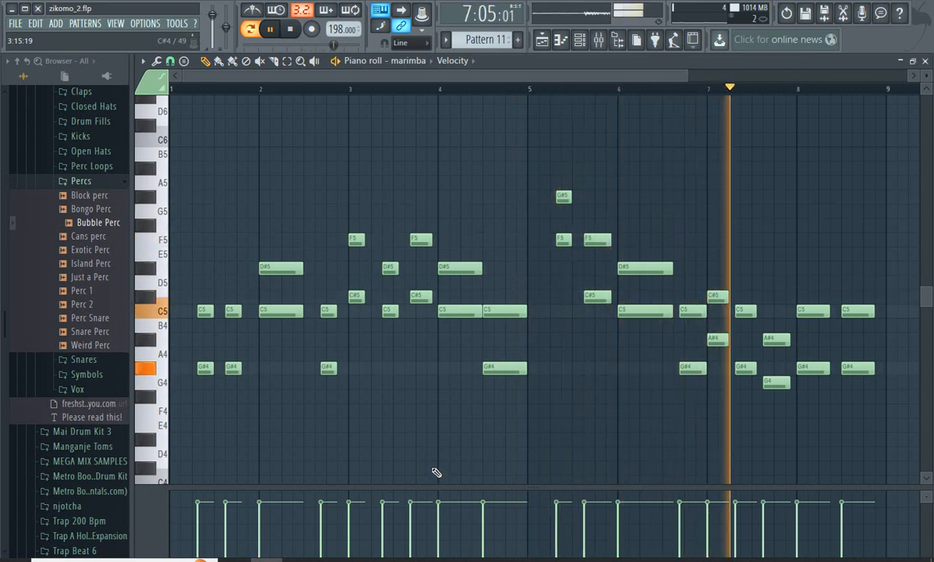
key("space")
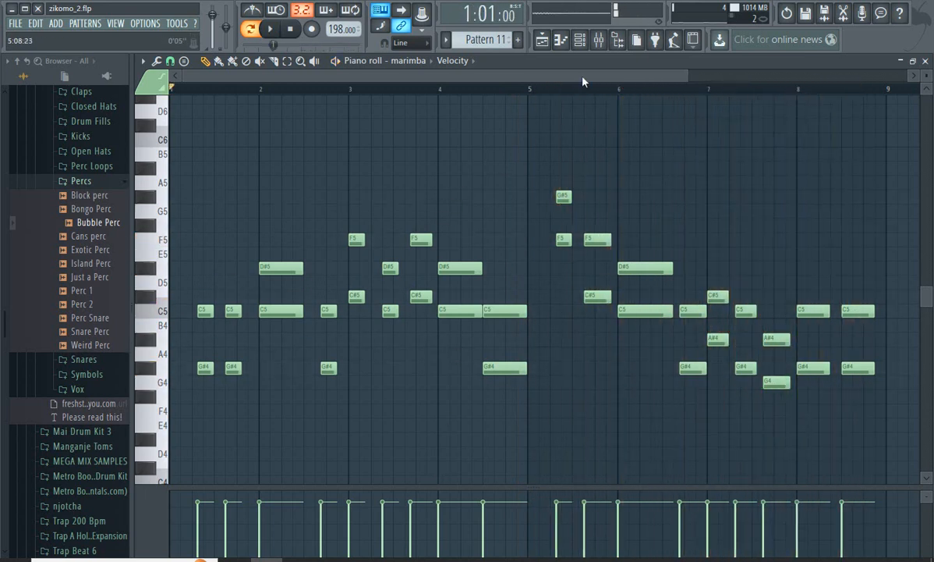
Switch to Pattern 12 and inspect the SimSynth settings of the Whistle instrument.
left_click(596, 40)
left_click(583, 40)
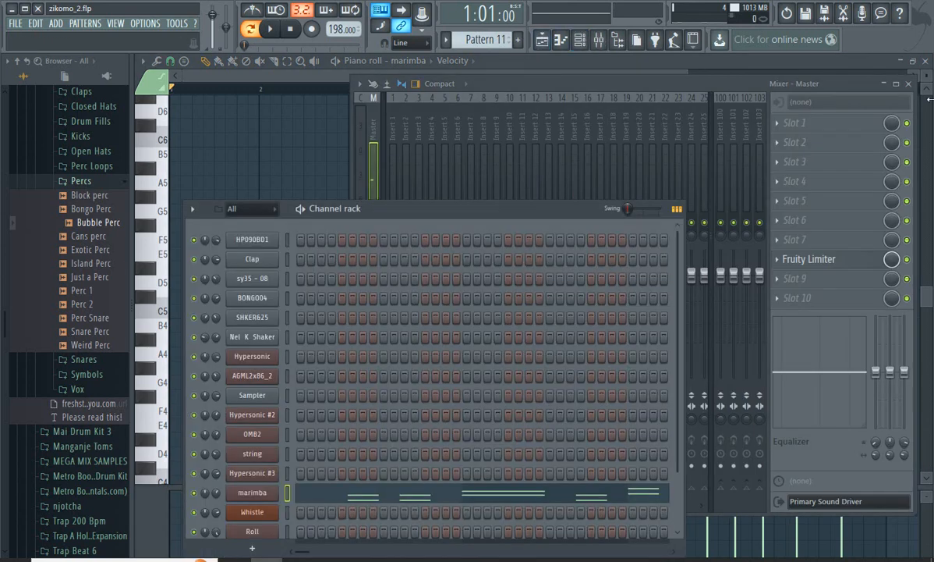
left_click(909, 84)
scroll(485, 40, "down", 1)
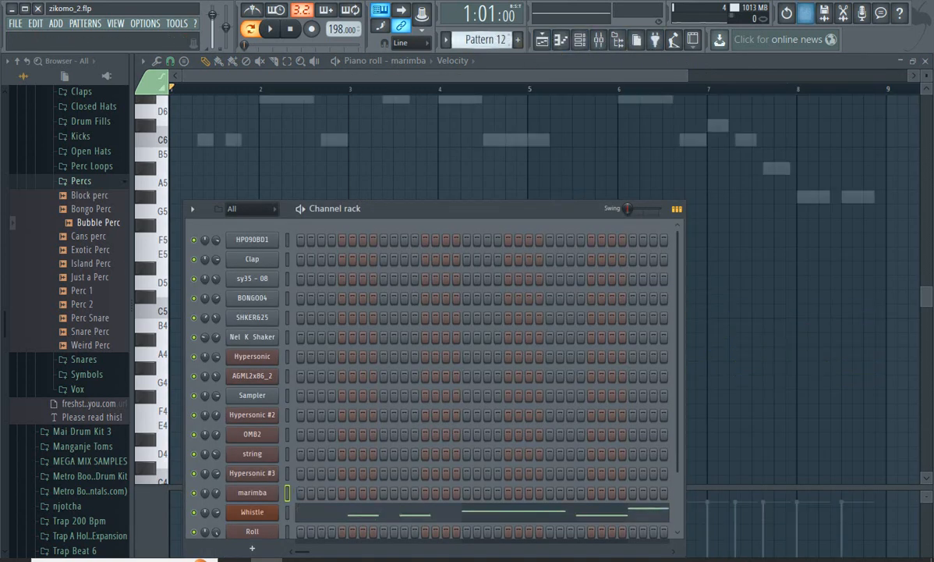
left_click(252, 513)
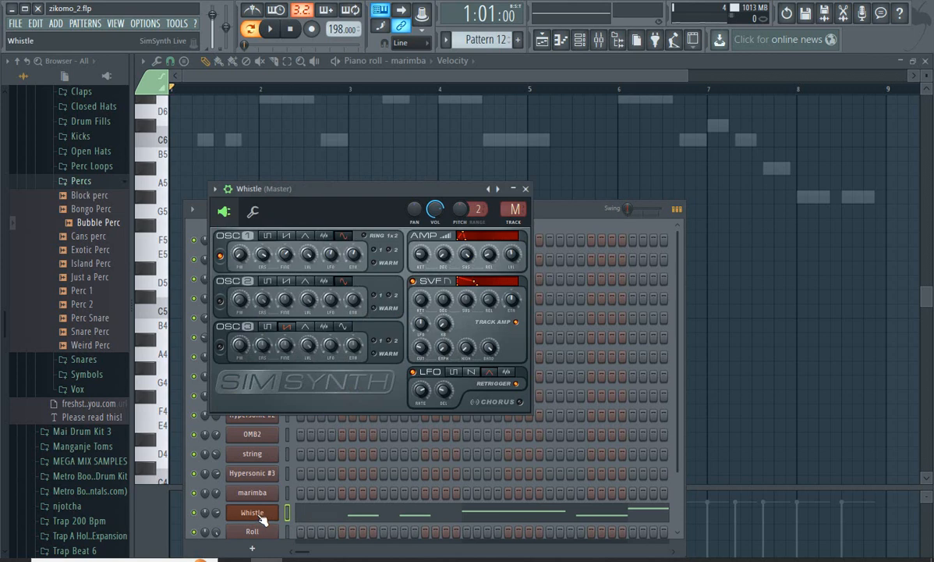
left_click(527, 190)
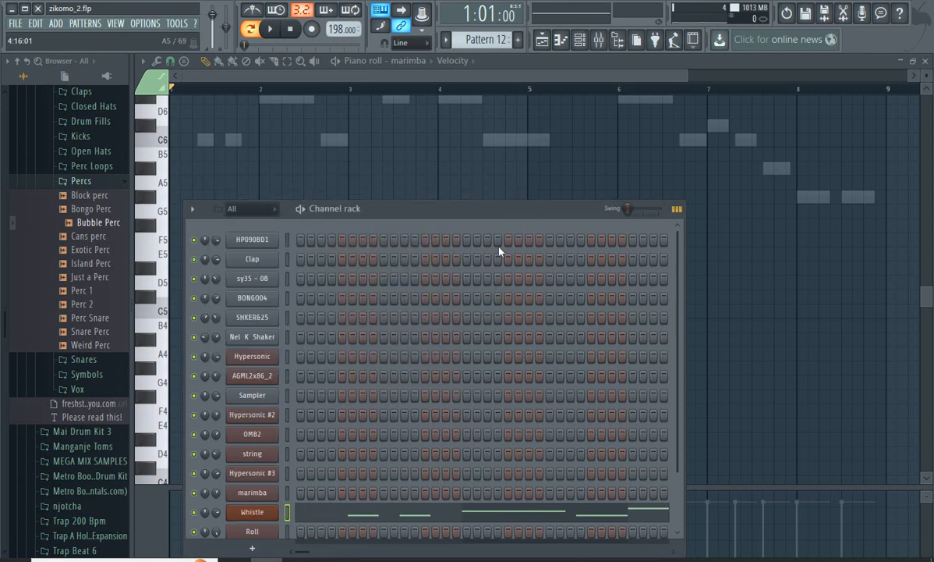
left_click(254, 513)
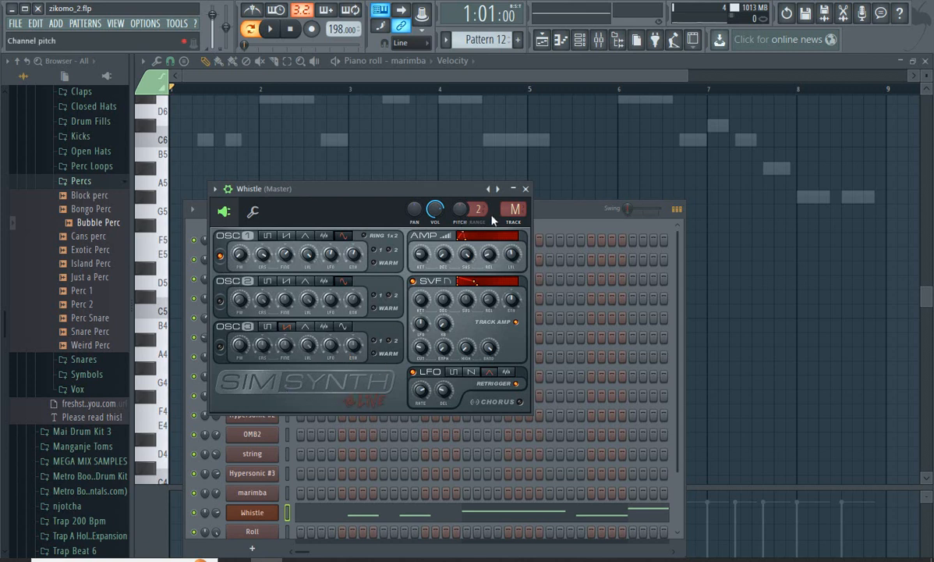
left_click(527, 190)
Open the Whistle melody of Pattern 12 in the piano roll and play its opening notes.
left_click(424, 513)
key("space")
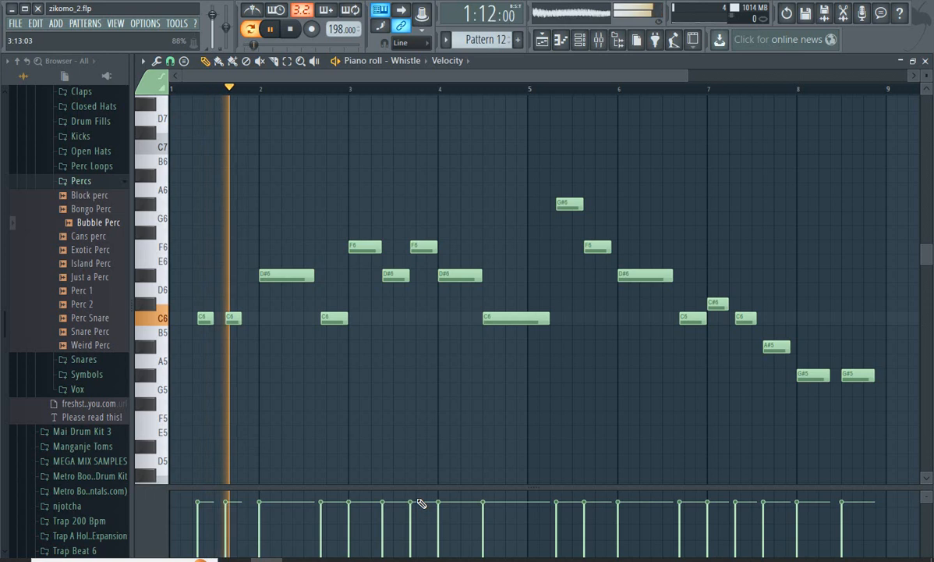
key("space")
Play the Whistle melody of Pattern 12 through in the piano roll with the Strum GS-2 channel muted.
left_click(582, 42)
scroll(396, 418, "down", 4)
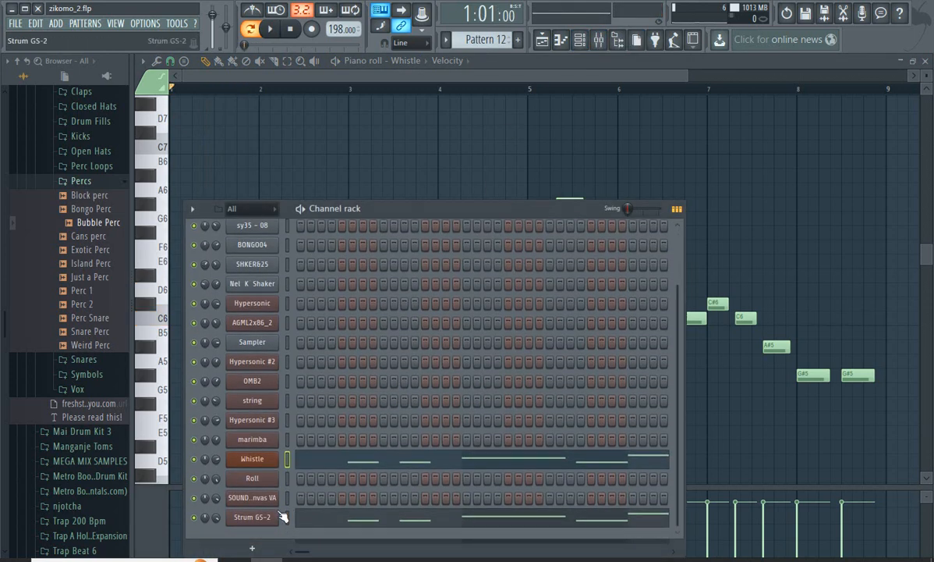
key("space")
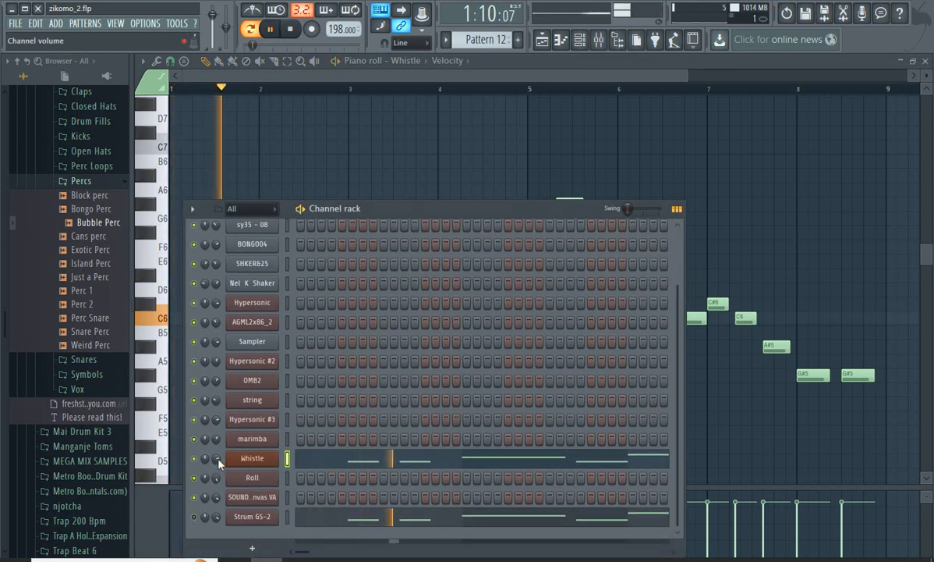
left_click(371, 459)
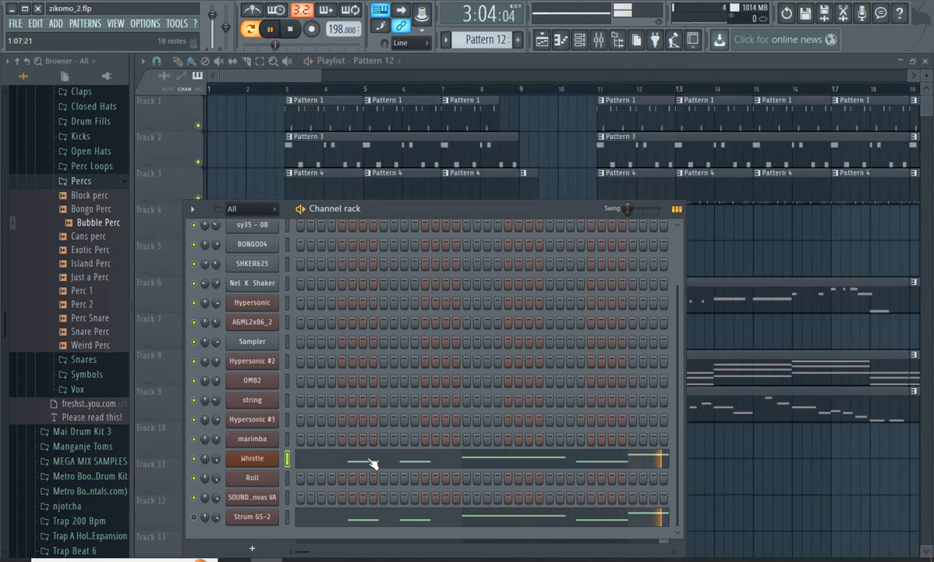
left_click(370, 460)
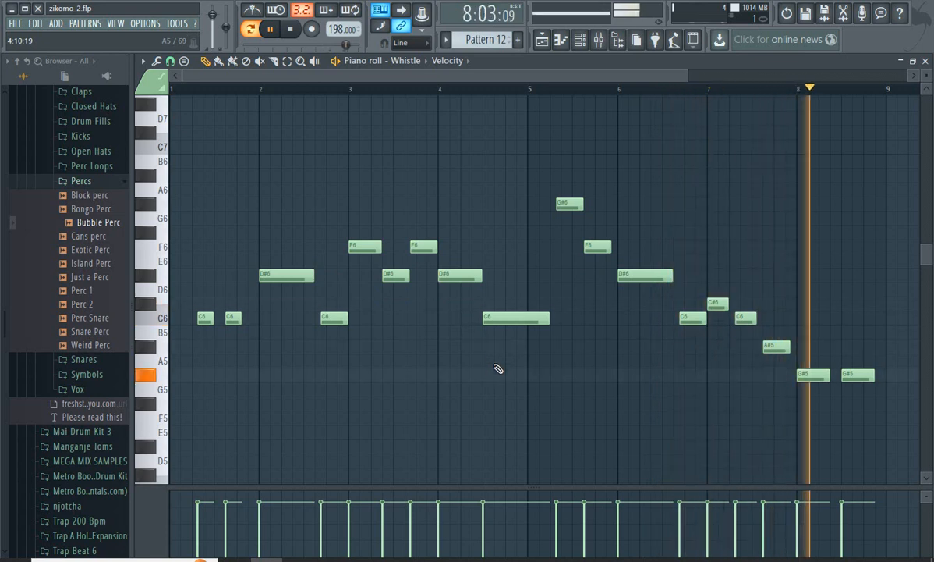
key("space")
Inspect the Strum GS-2 instrument of Pattern 12, with its Acoustic bank and Dreadnought program.
left_click(581, 41)
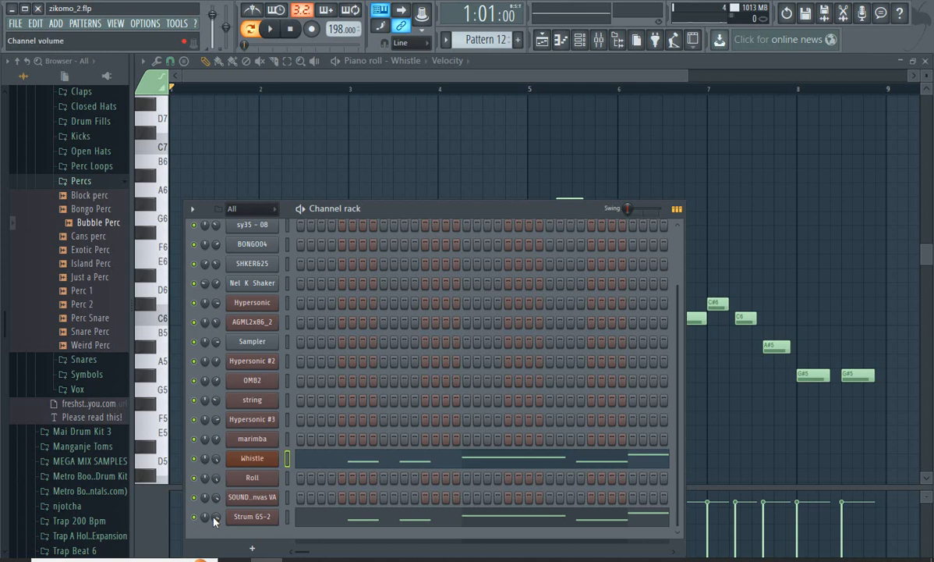
left_click(251, 518)
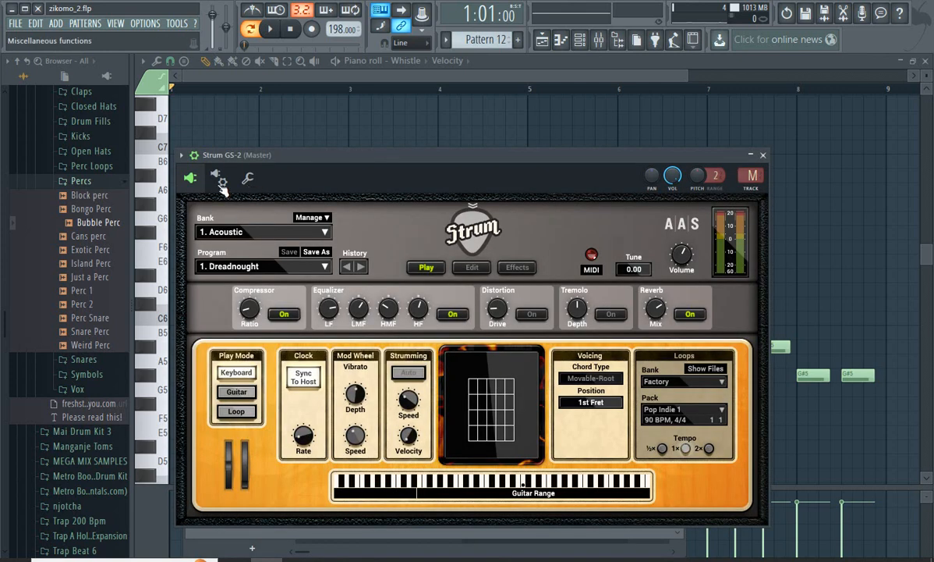
left_click(763, 157)
Play Pattern 12 through with the Strum GS-2 melody shown in the piano roll.
key("space")
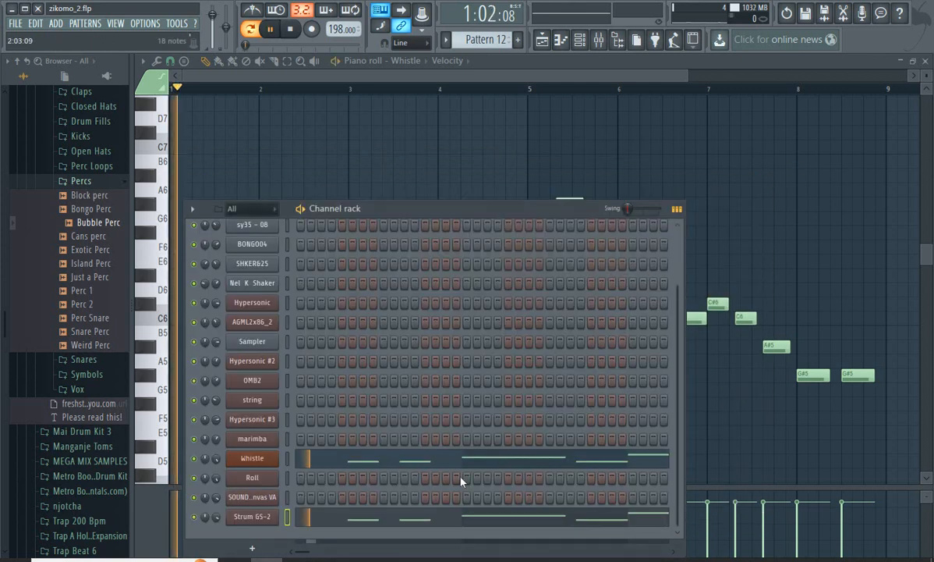
key("F6")
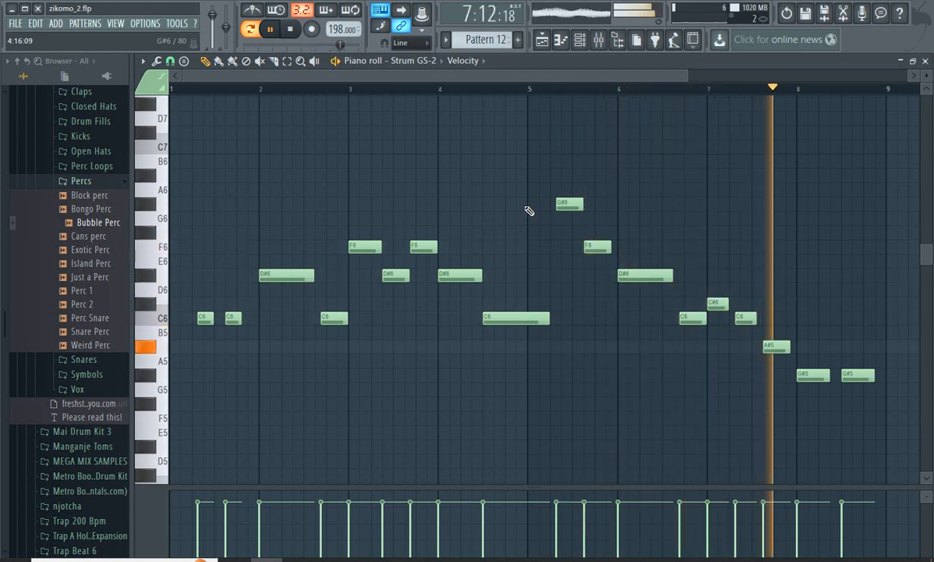
key("space")
Inspect the Reggae 1 Drums patch behind the roll pattern and play its Roll notes in the piano roll.
left_click(592, 46)
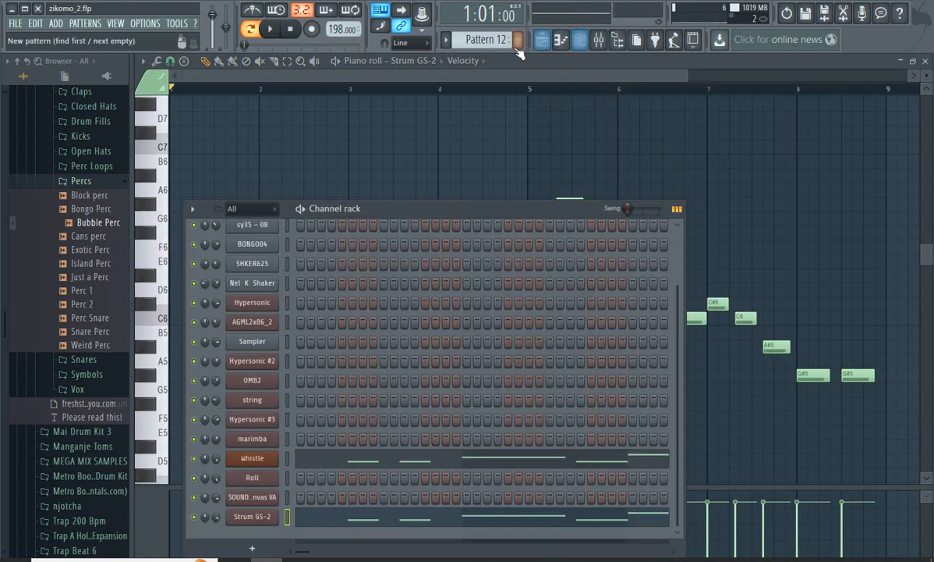
scroll(485, 39, "down", 1)
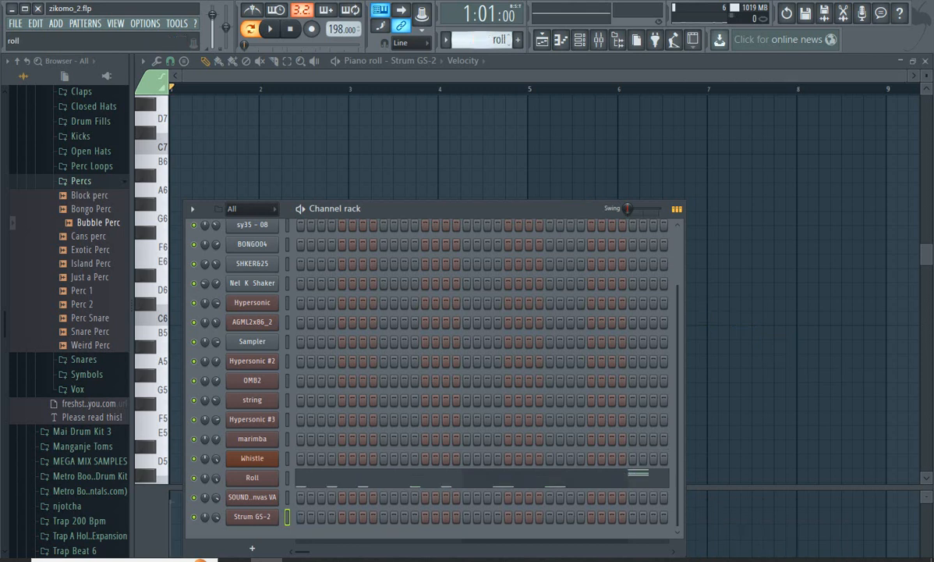
left_click(252, 477)
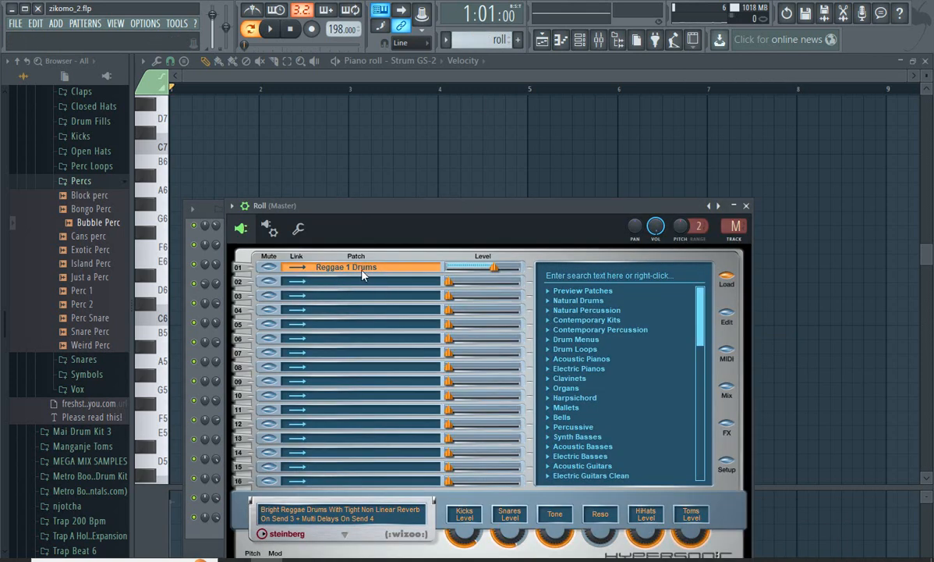
left_click(746, 206)
left_click(403, 484)
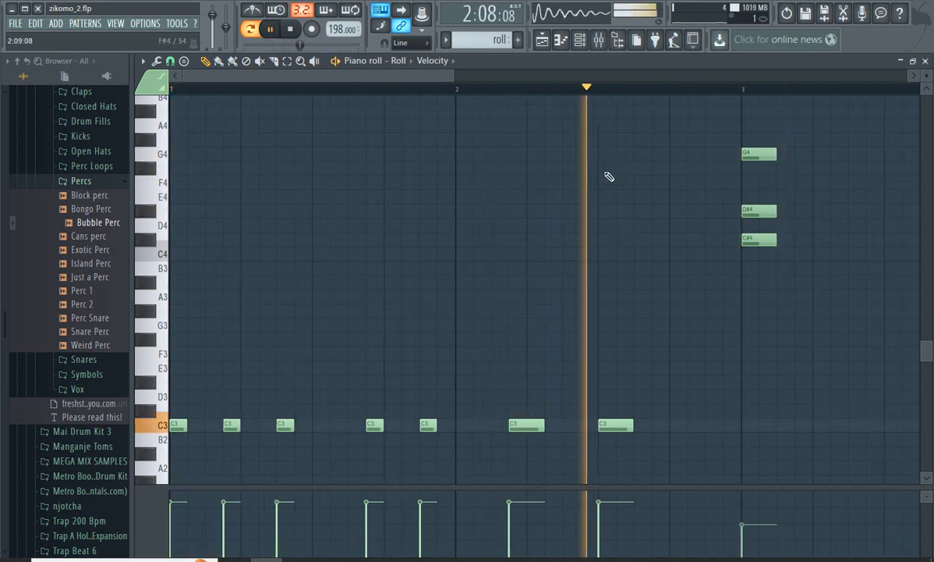
key("space")
Switch to the roll #2 pattern, open its Roll notes in the piano roll and play them.
left_click(579, 40)
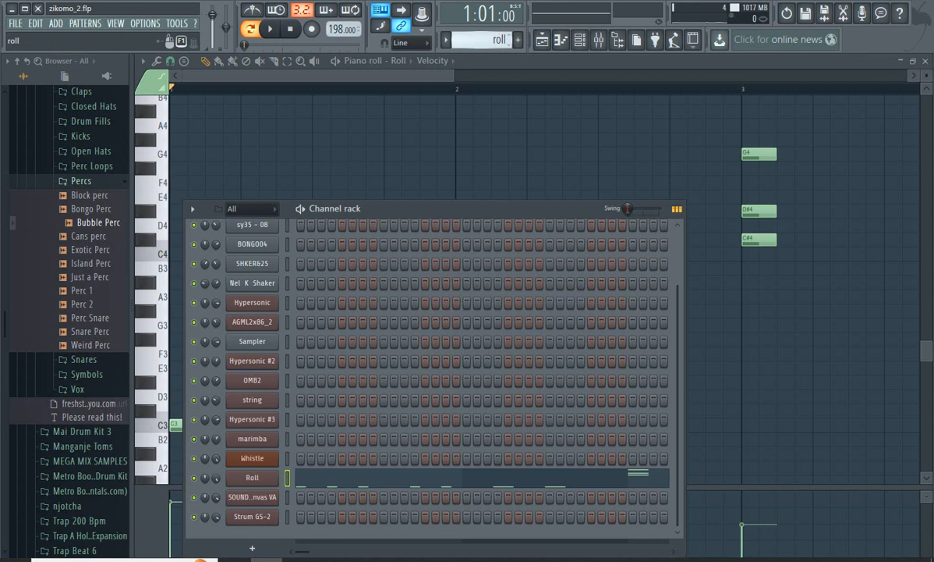
left_click(345, 479)
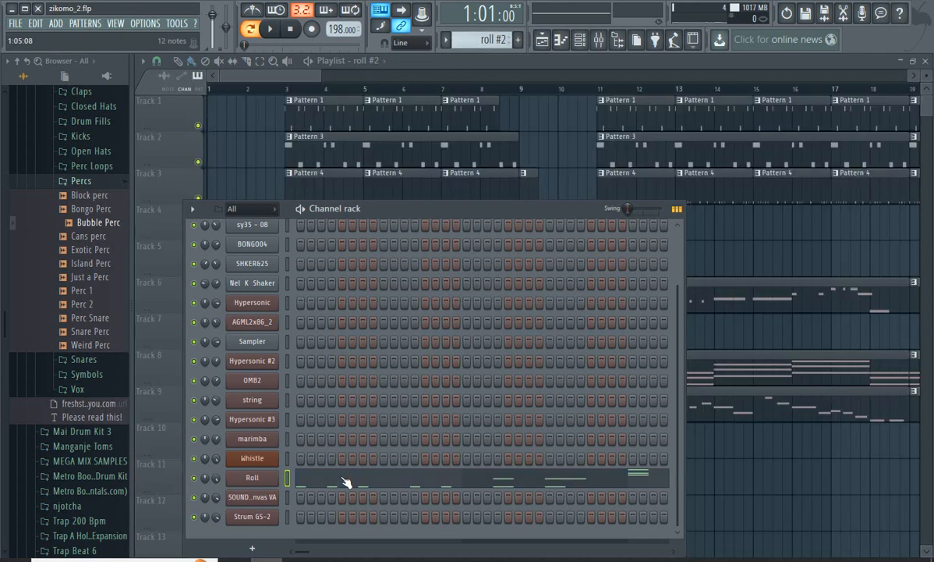
key("space")
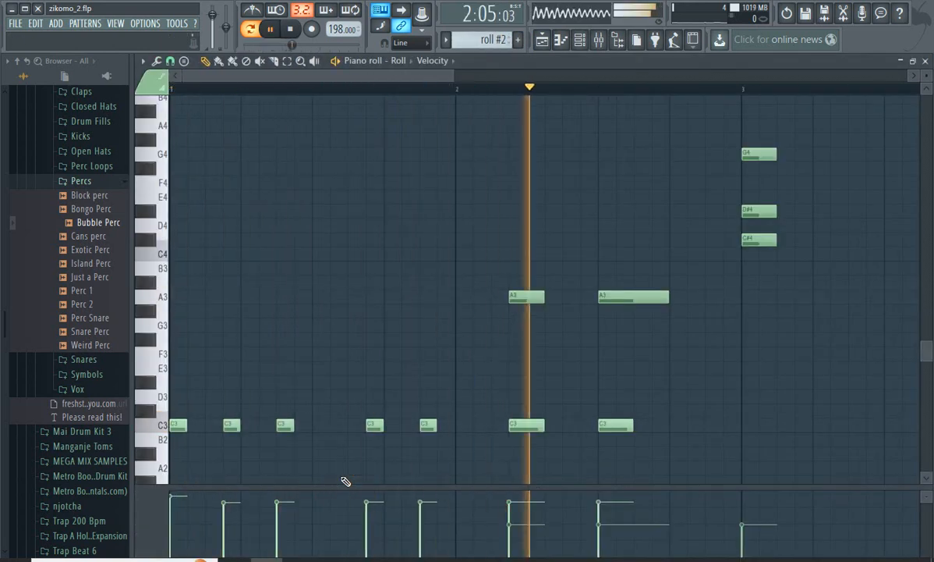
key("space")
Play the SOUND Canvas VA melody of Pattern 15 in the piano roll and inspect its Pipe & Reed instrument.
left_click(585, 49)
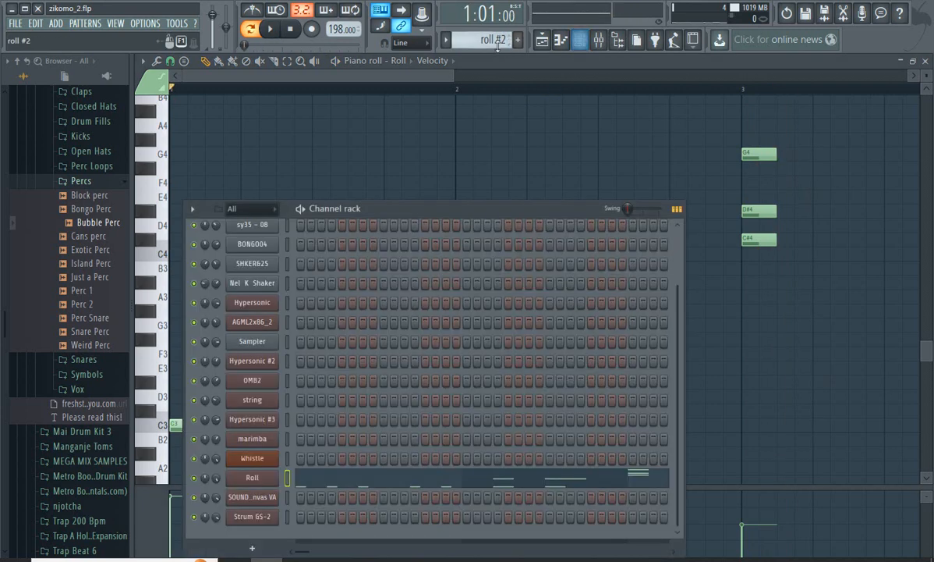
left_click(316, 502)
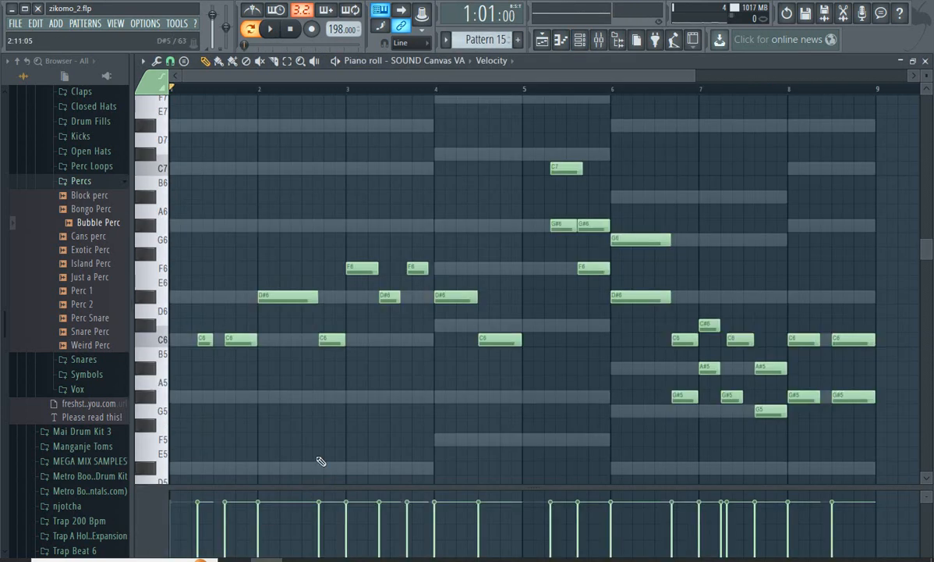
key("space")
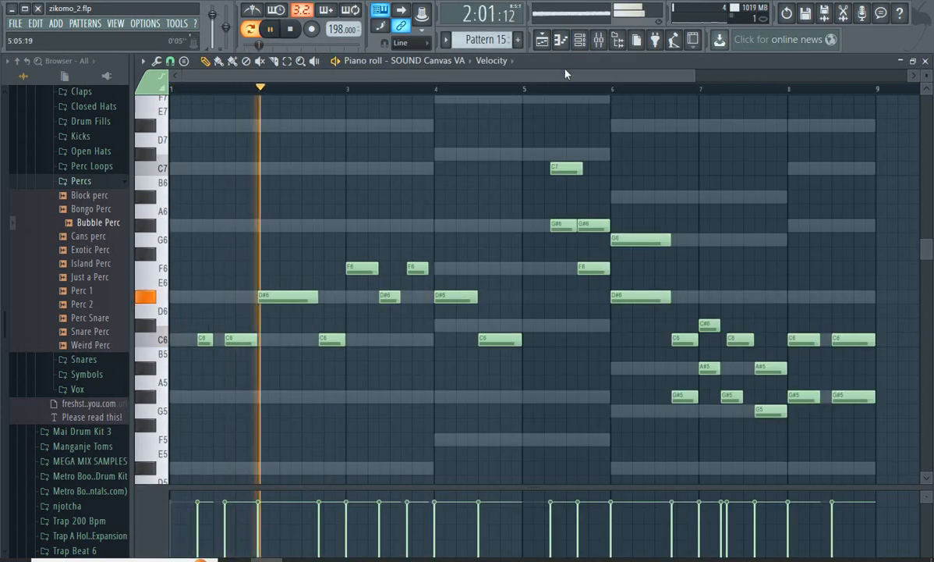
left_click(590, 46)
key("space")
left_click(244, 497)
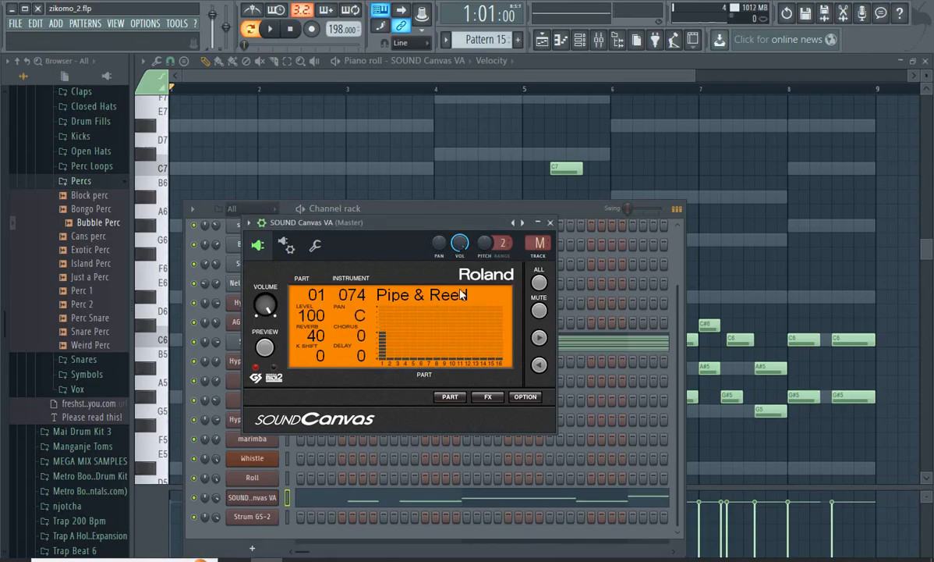
left_click(541, 224)
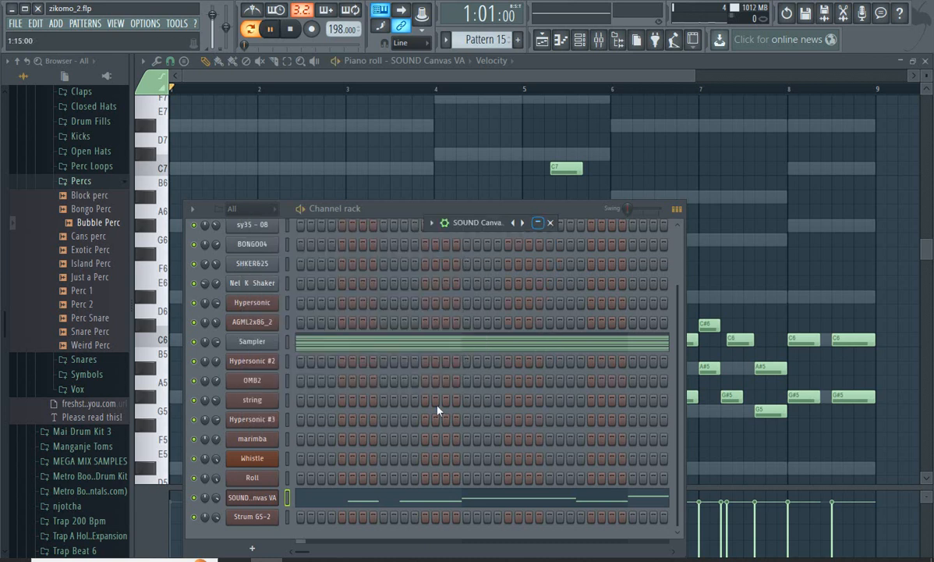
Replay Pattern 15's SOUND Canvas VA notes in the piano roll, from the start and from bar 5, and stop playback.
key("space")
left_click(386, 499)
left_click(386, 499)
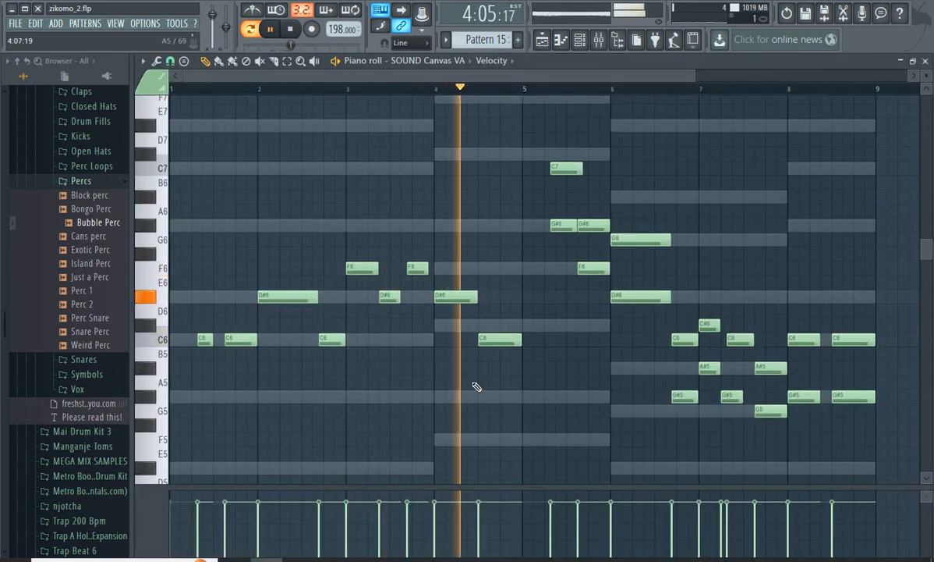
key("space")
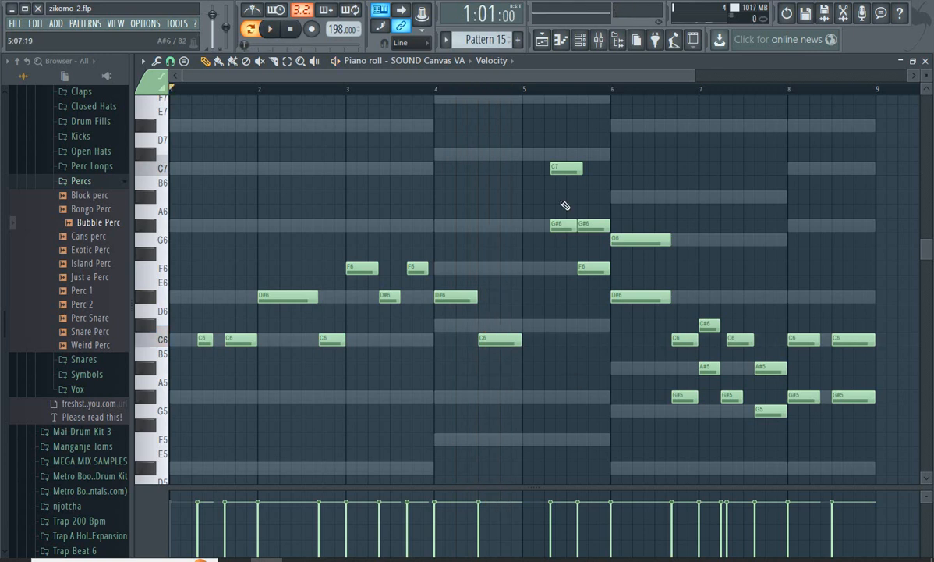
left_click(526, 93)
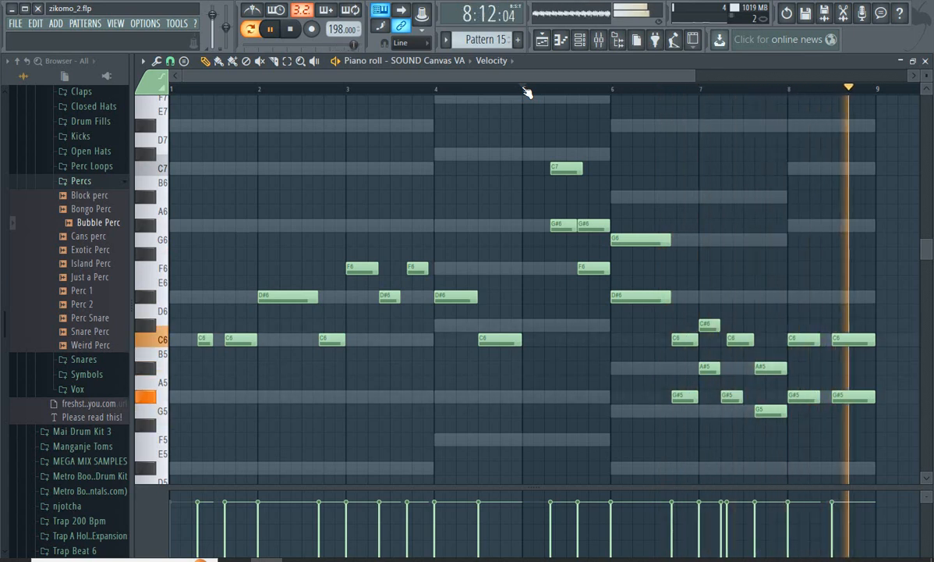
left_click(293, 29)
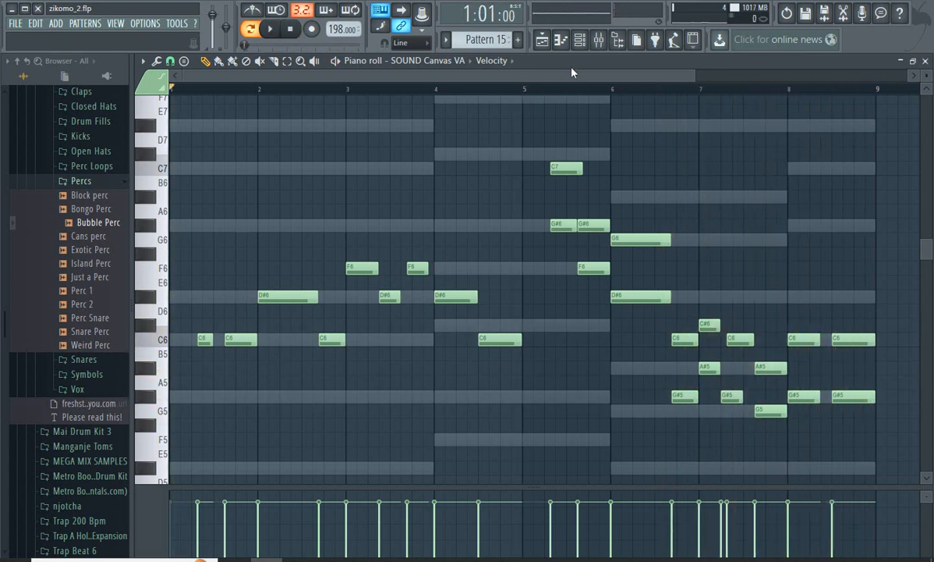
Check Pattern 16 in the channel rack and return to Pattern 1.
left_click(580, 42)
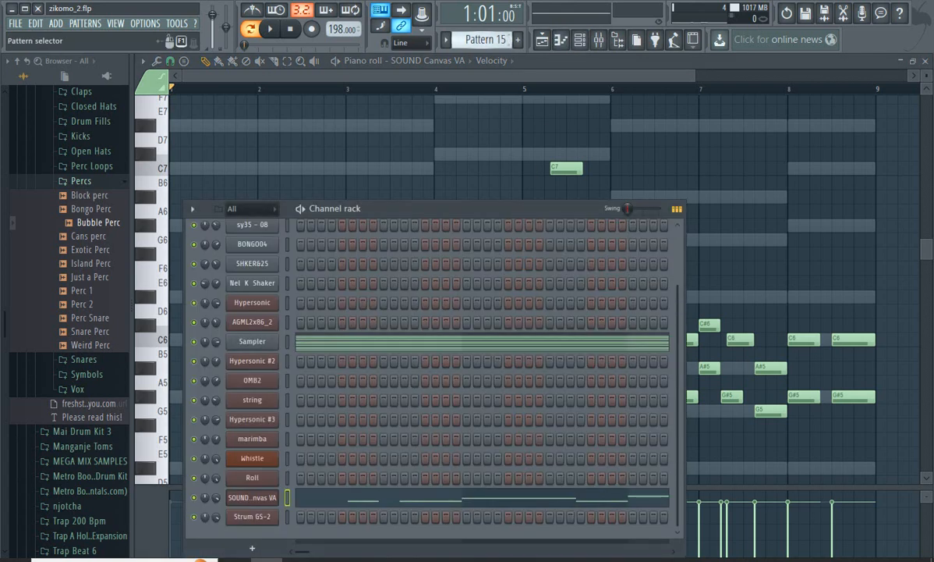
scroll(486, 40, "up", 1)
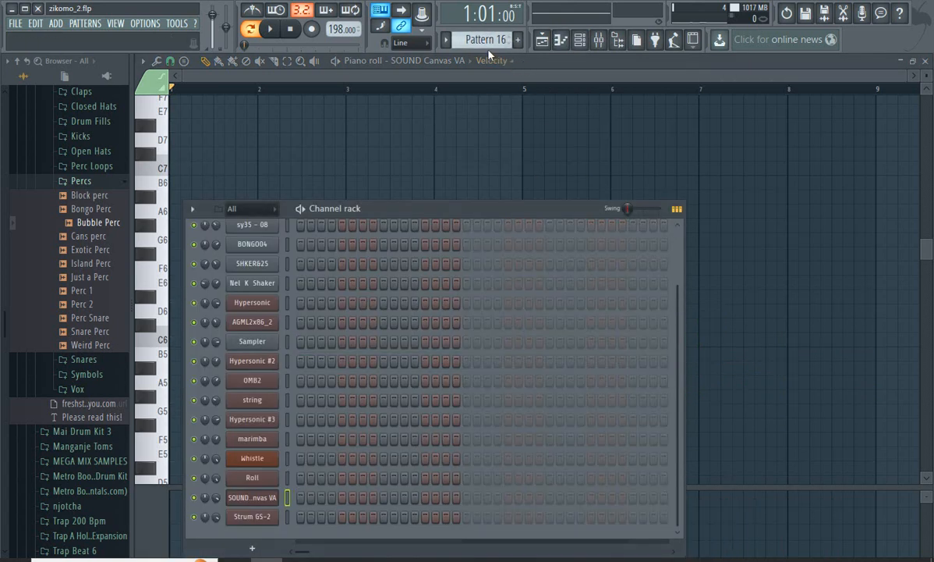
scroll(500, 40, "up", 1)
Play the full song in the playlist from the start and follow the arrangement of its pattern clips up to about bar 53.
left_click(544, 39)
scroll(392, 177, "down", 5)
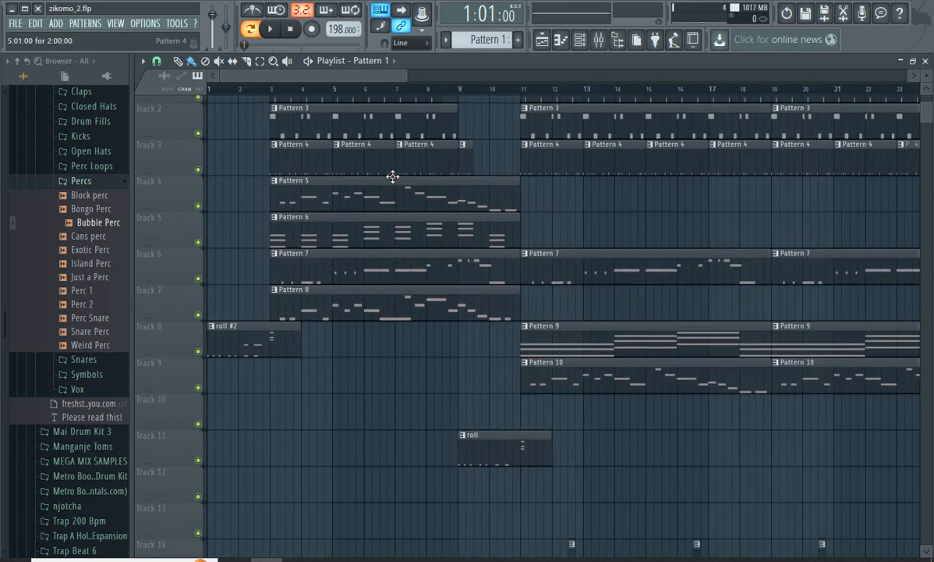
scroll(425, 220, "up", 1)
scroll(425, 220, "up", 1)
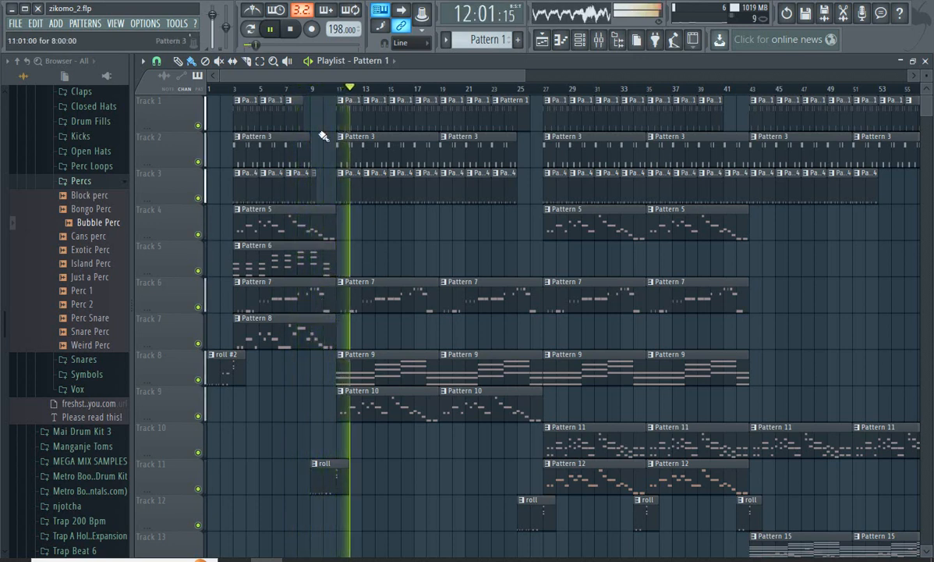
left_click_drag(254, 79, 273, 80)
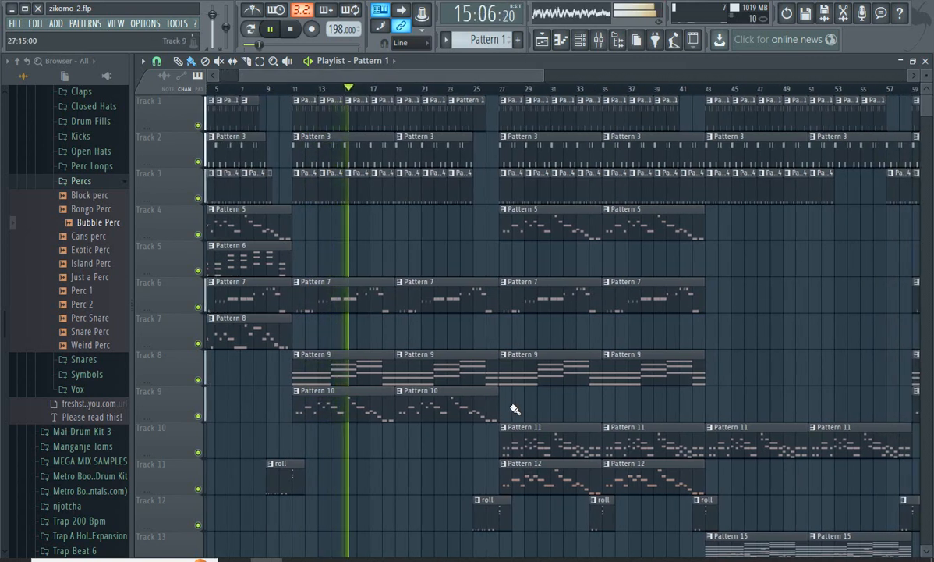
scroll(511, 411, "down", 2)
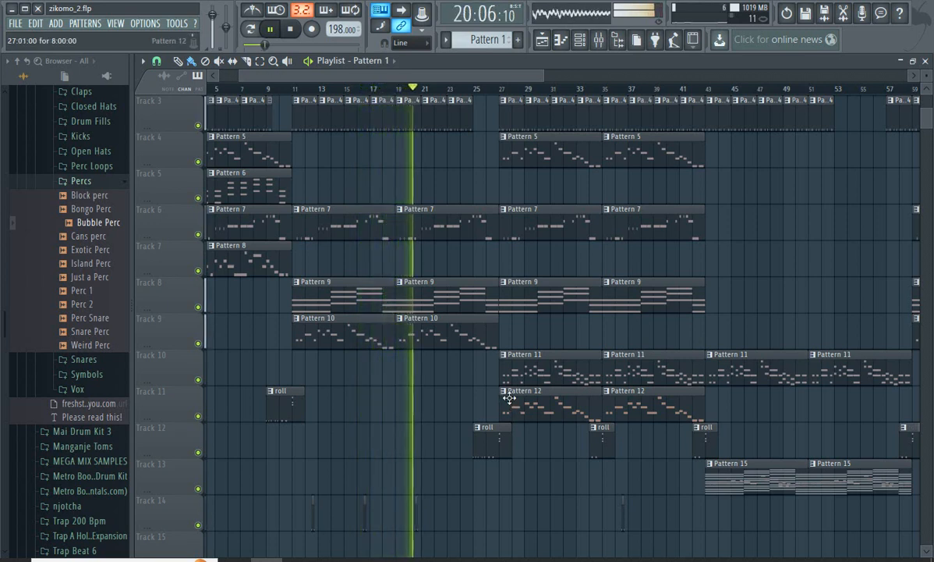
left_click_drag(308, 70, 383, 82)
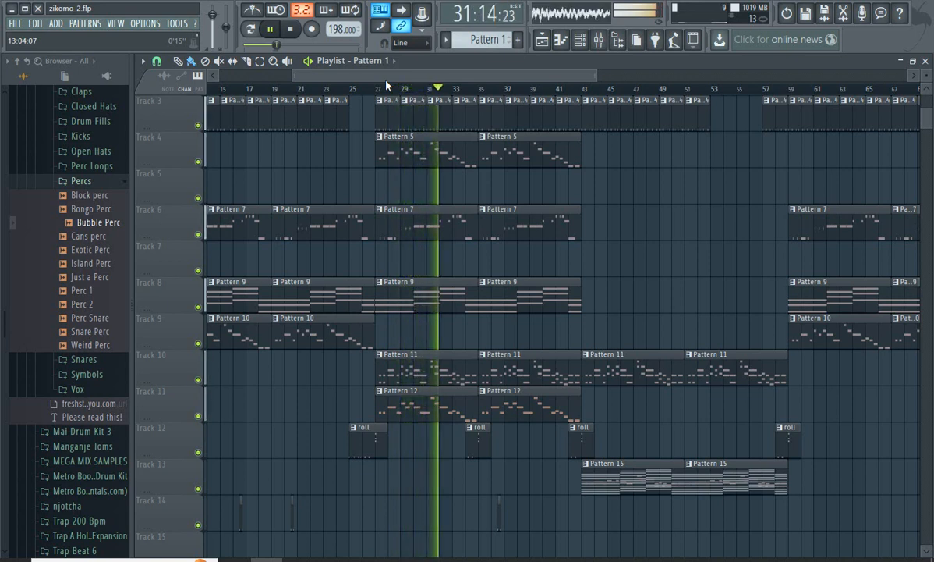
left_click_drag(386, 80, 421, 89)
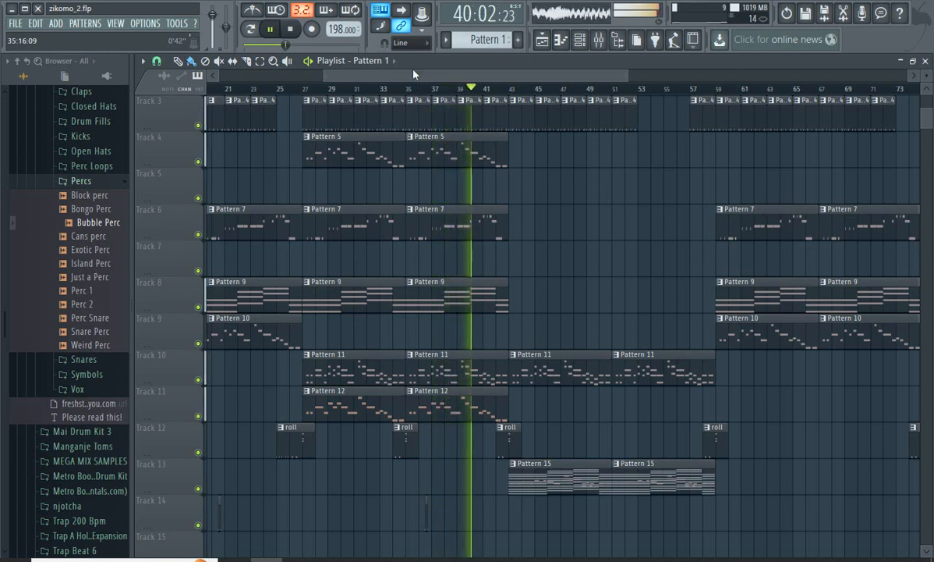
left_click_drag(411, 76, 446, 90)
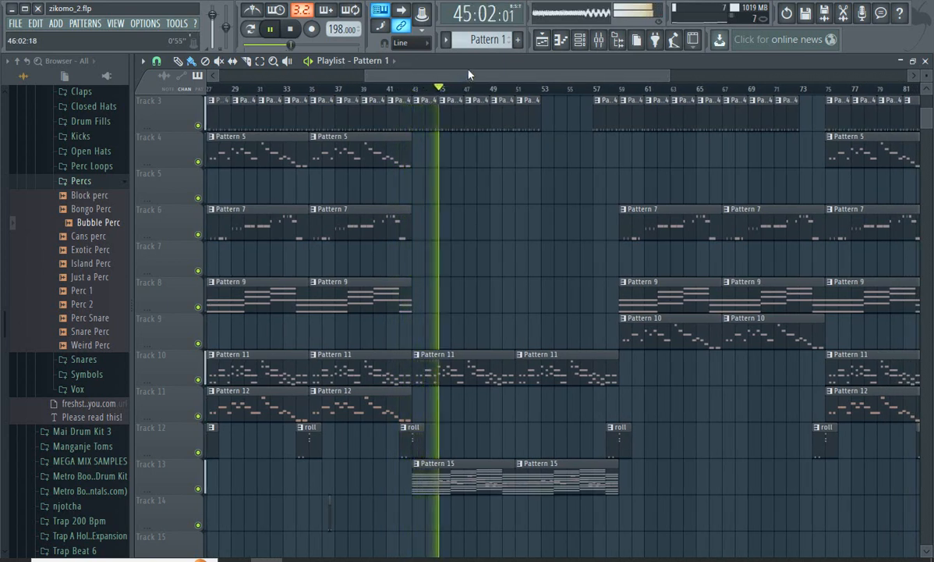
left_click_drag(486, 74, 509, 80)
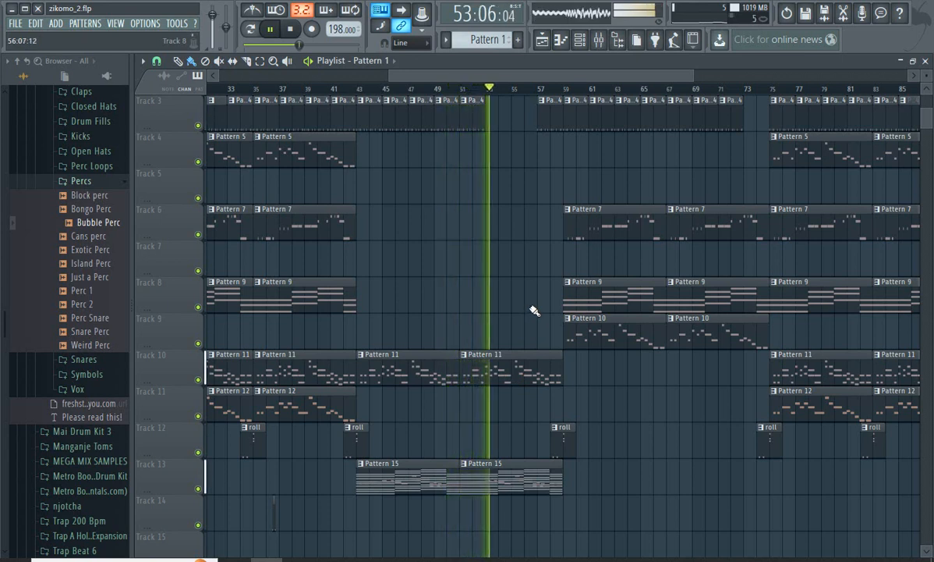
Delete the Pattern 4 clip at bar 57 on Track 3 of the playlist.
scroll(538, 276, "up", 2)
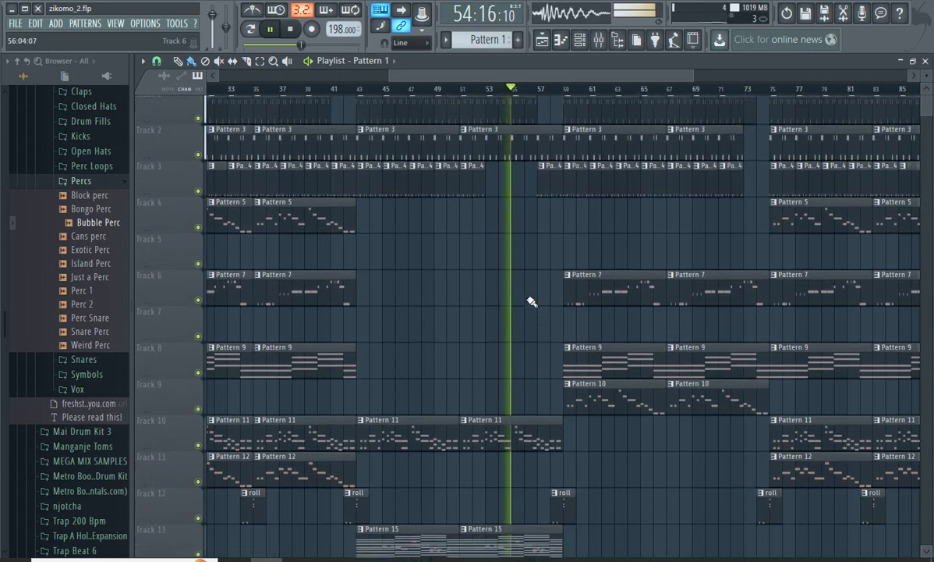
right_click(550, 187)
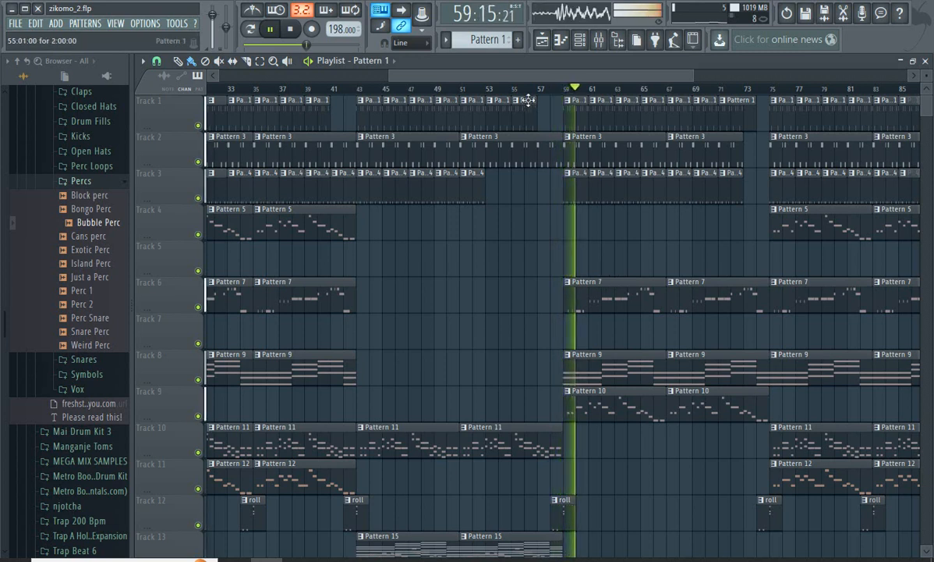
Follow the song playback past bar 61, review the whole arrangement across all tracks and stop playback.
left_click_drag(527, 77, 570, 90)
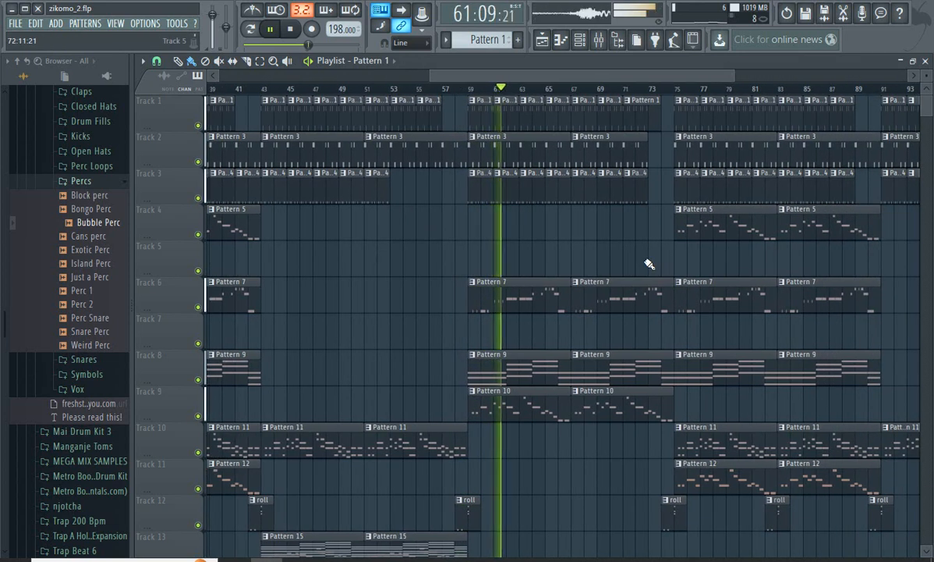
scroll(649, 265, "down", 3, "ctrl")
scroll(649, 265, "down", 4)
scroll(649, 265, "up", 3)
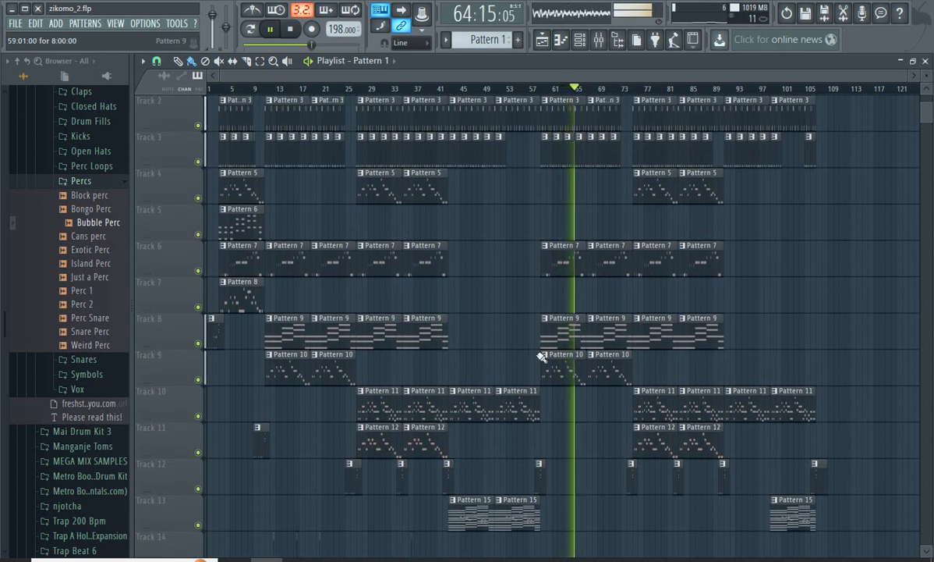
key("space")
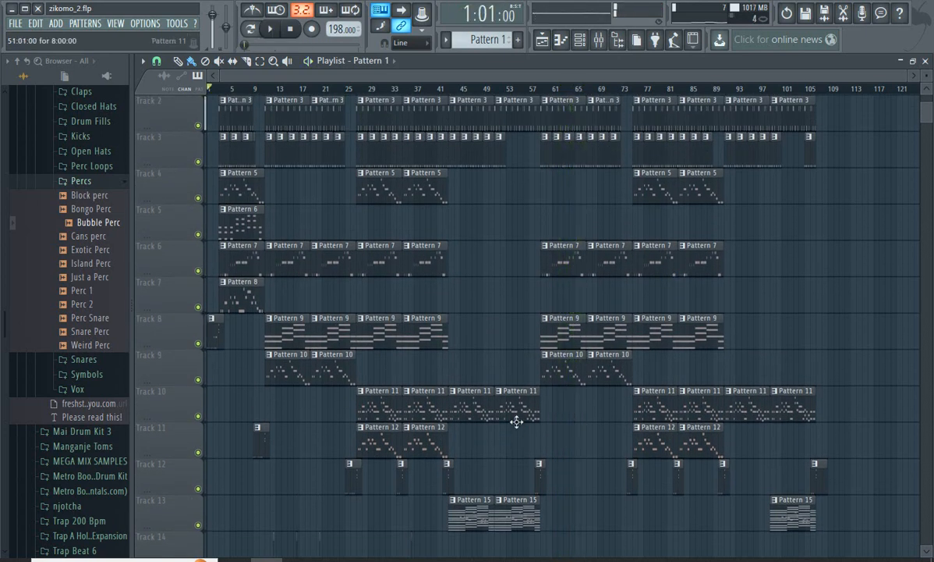